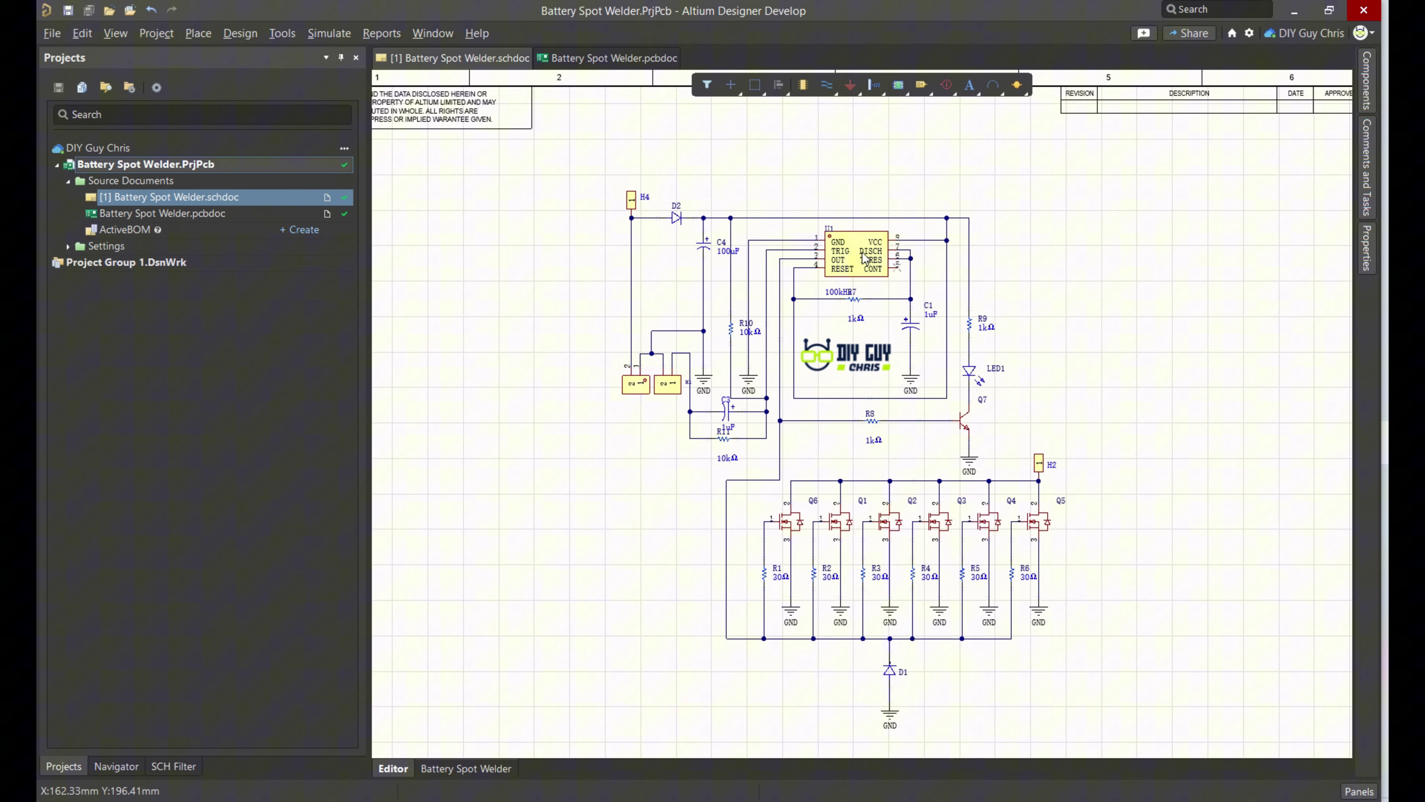
Examine the Battery Spot Welder schematic around the timer U1, the MOSFET bank Q1 to Q6, and the push button and power connections
{"action": "scroll", "coordinate": [864, 256], "scroll_direction": "up", "scroll_amount": 5, "text": "ctrl"}
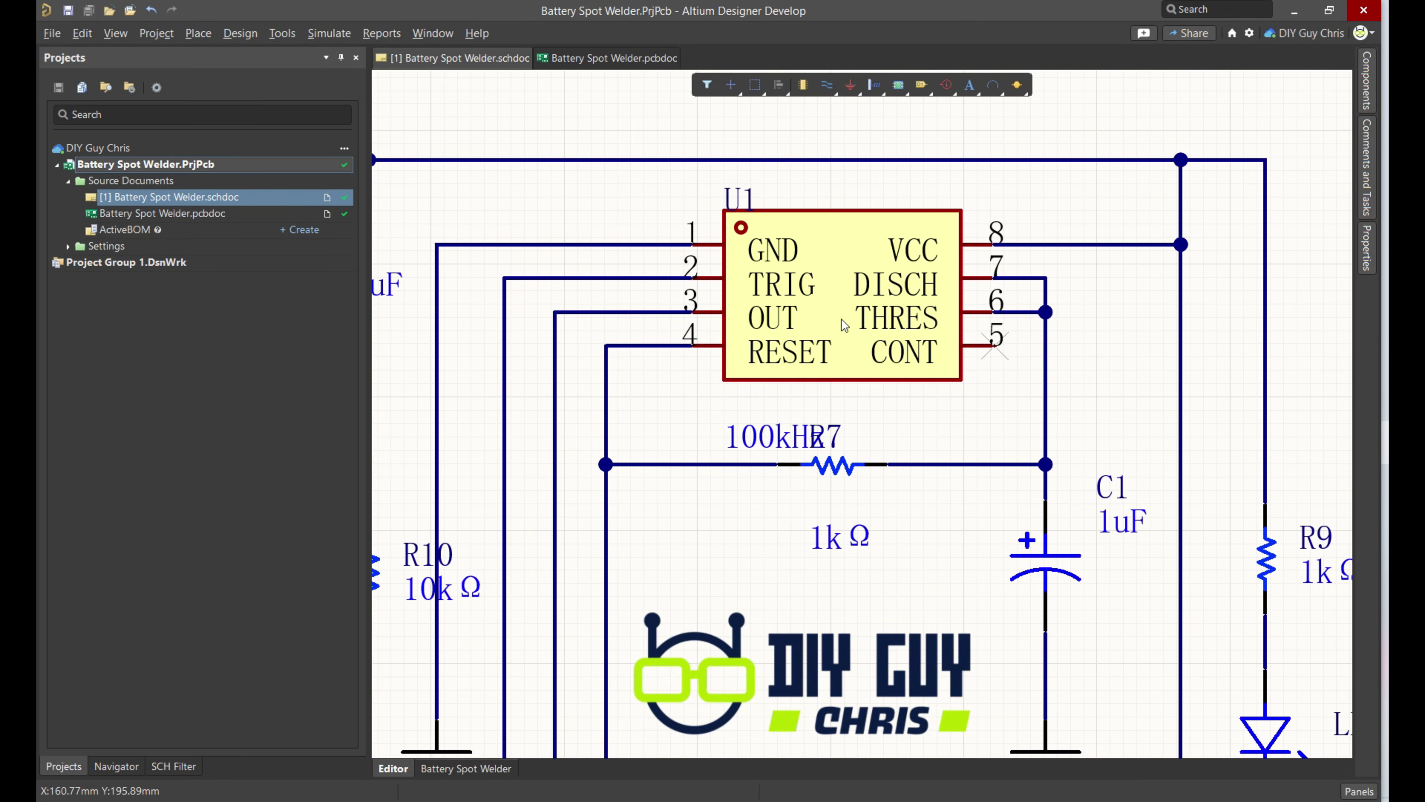
{"action": "scroll", "coordinate": [842, 319], "scroll_direction": "down", "scroll_amount": 3, "text": "ctrl"}
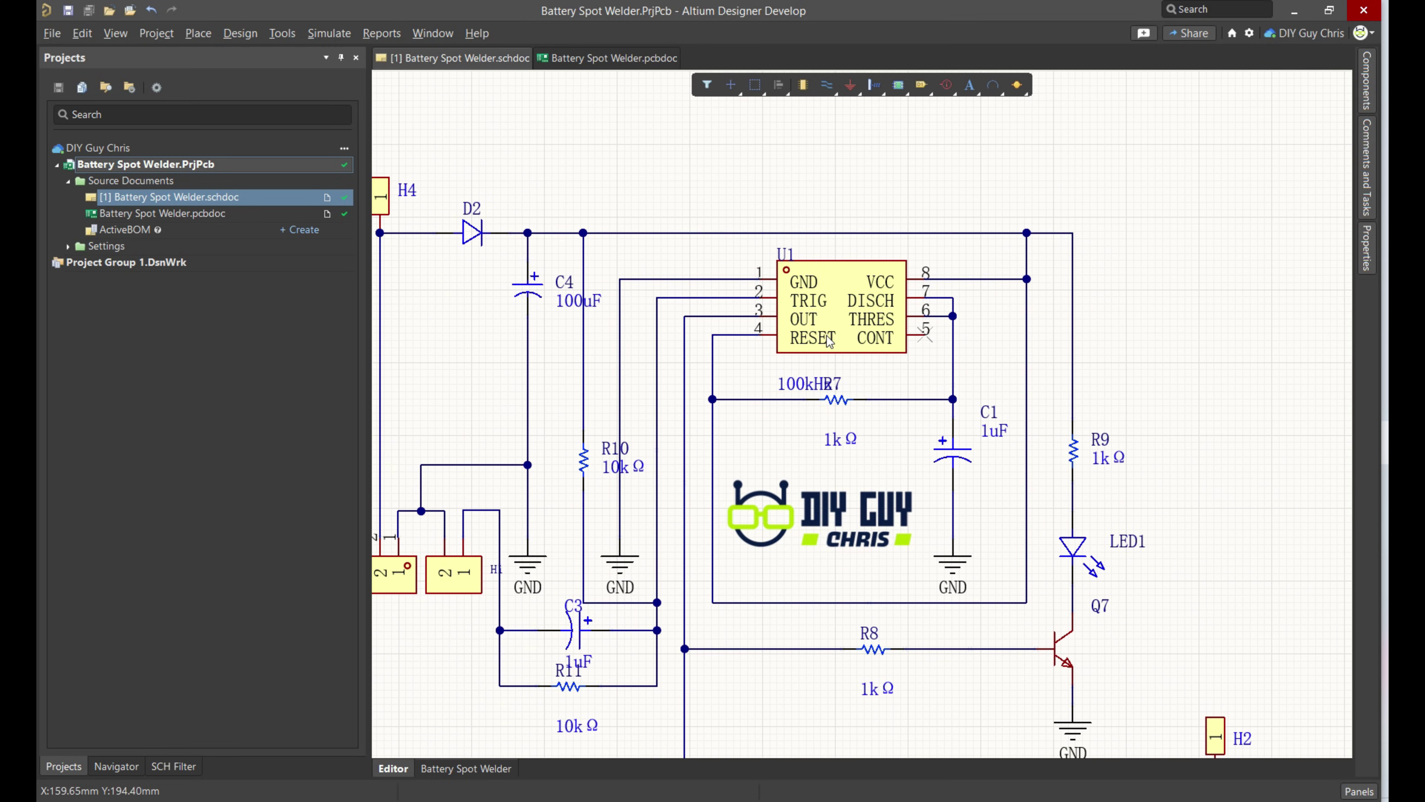
{"action": "scroll", "coordinate": [759, 310], "scroll_direction": "down", "scroll_amount": 3, "text": "ctrl"}
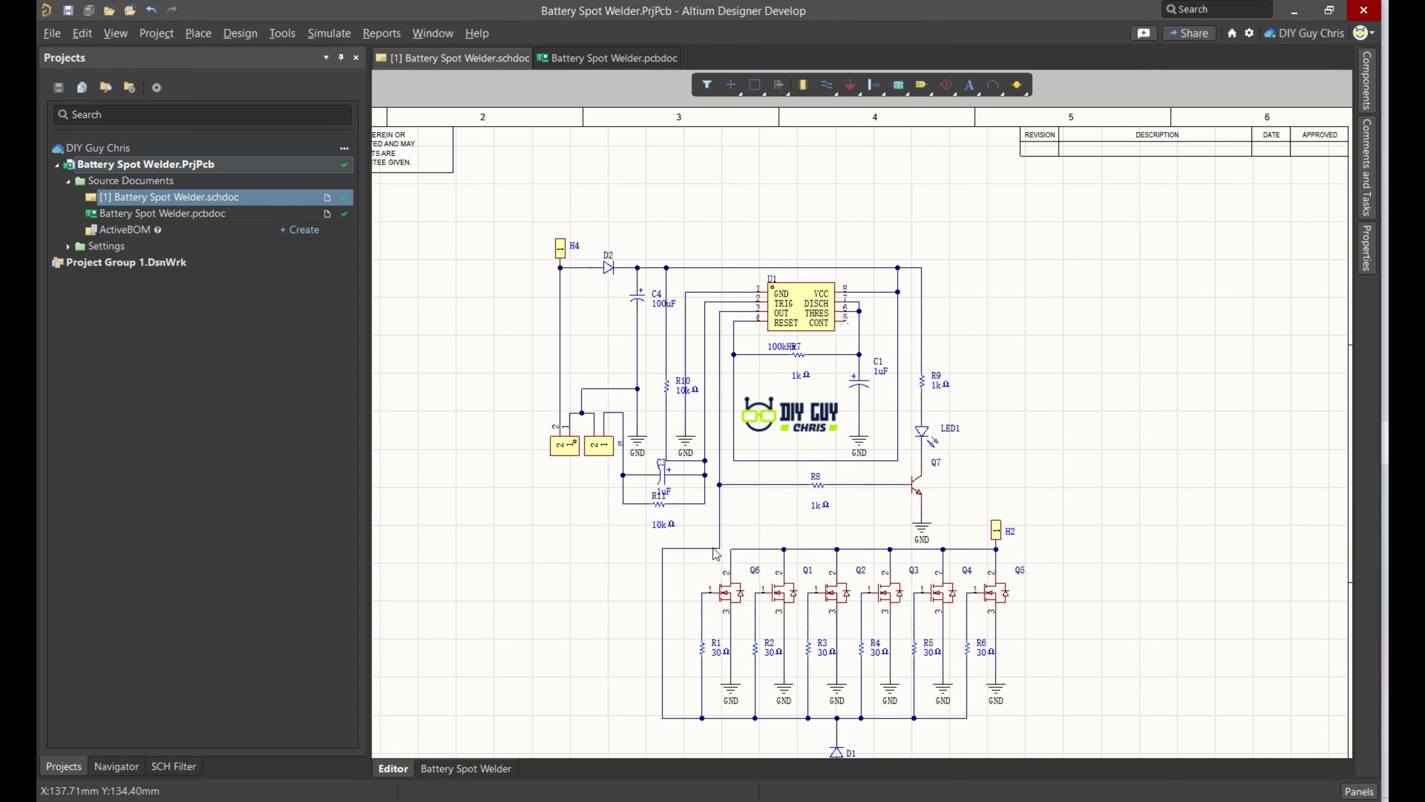
{"action": "scroll", "coordinate": [700, 700], "scroll_direction": "up", "scroll_amount": 2, "text": "ctrl"}
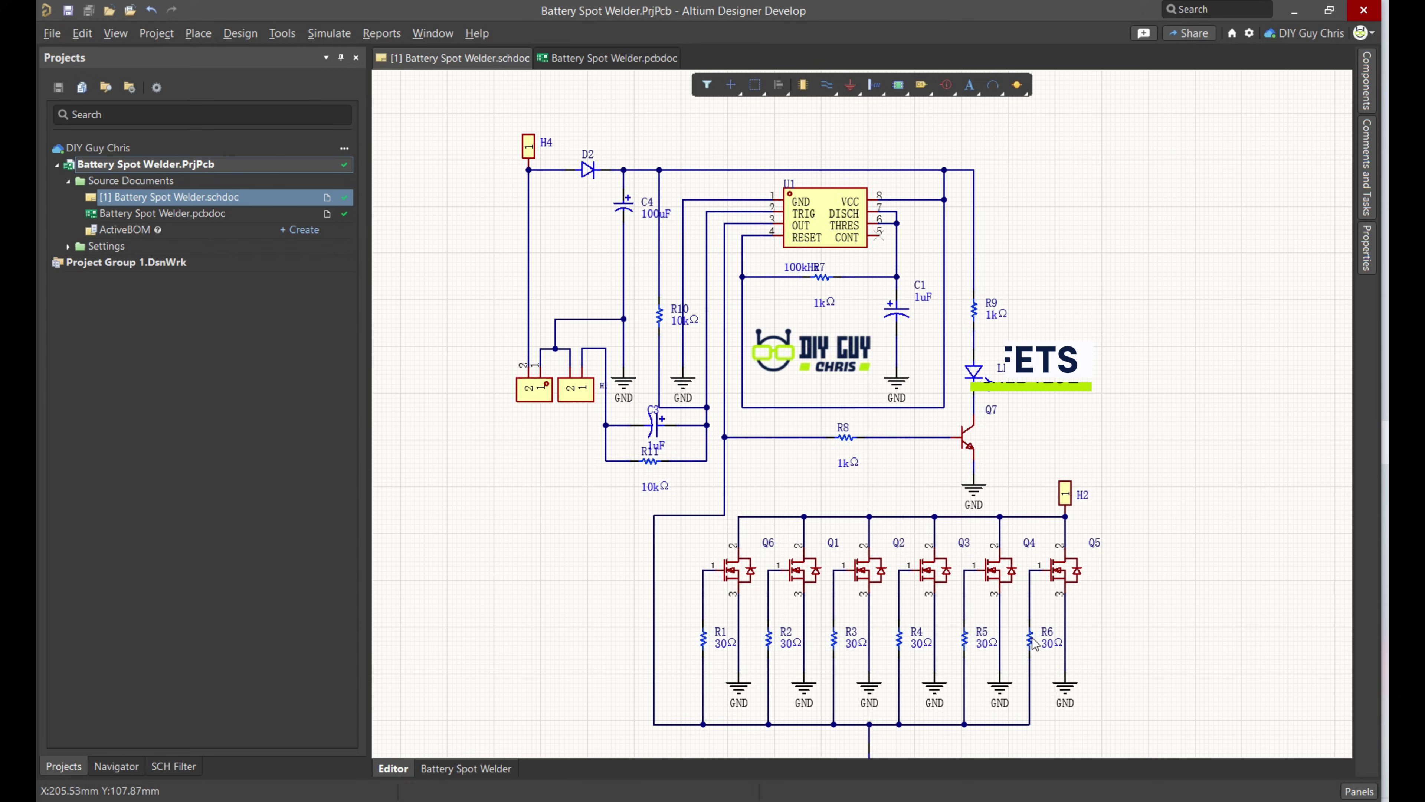
{"action": "scroll", "coordinate": [1035, 644], "scroll_direction": "up", "scroll_amount": 2, "text": "ctrl"}
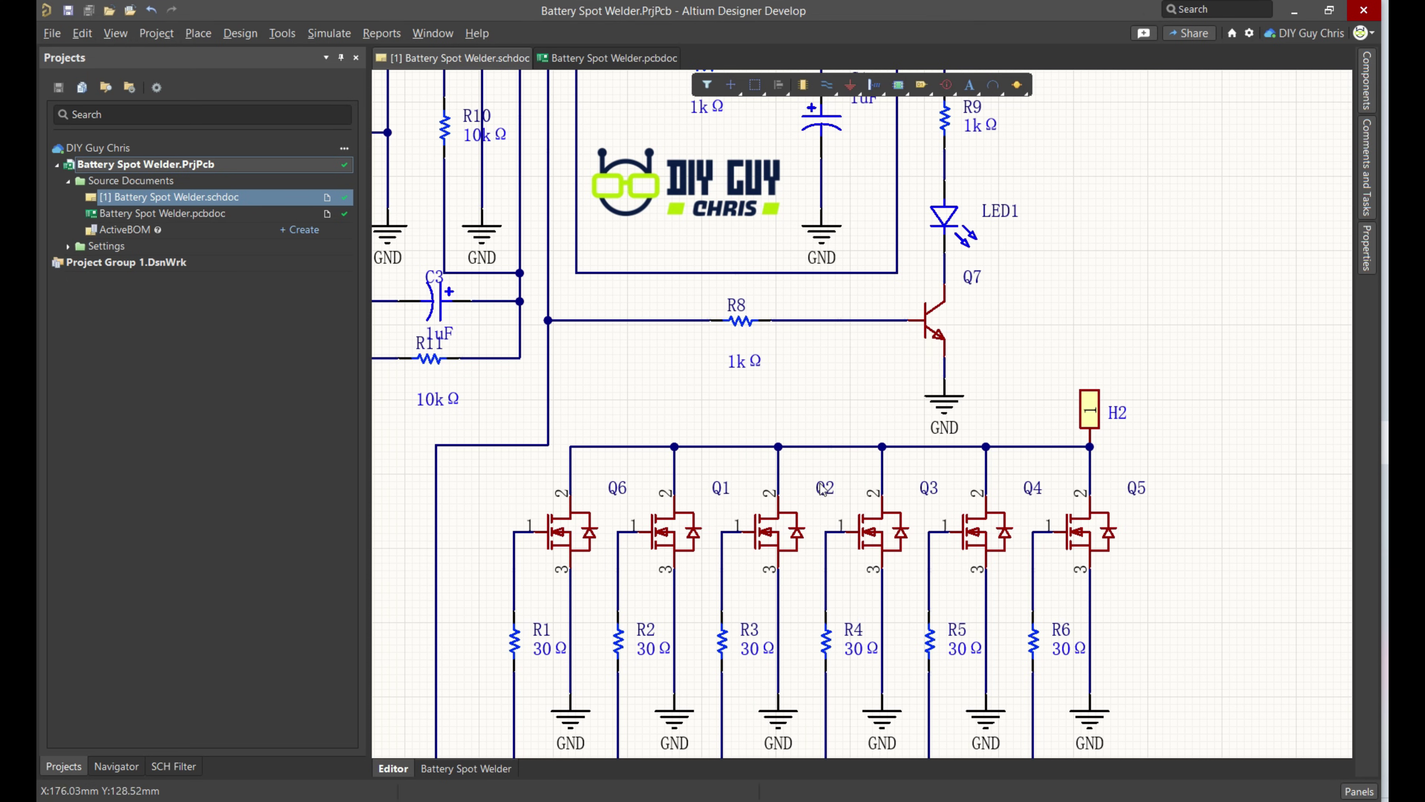
{"action": "scroll", "coordinate": [802, 399], "scroll_direction": "down", "scroll_amount": 4, "text": "ctrl"}
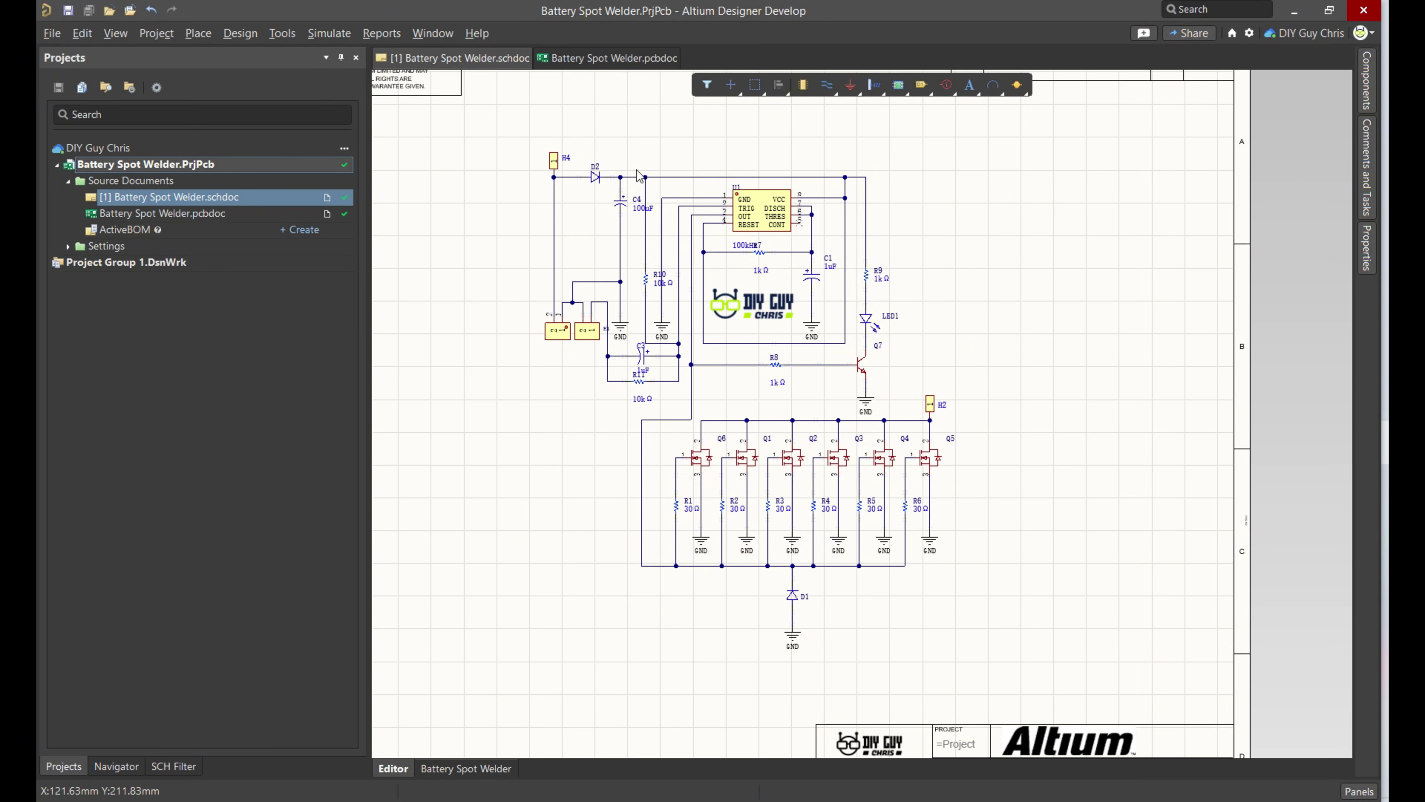
{"action": "scroll", "coordinate": [578, 331], "scroll_direction": "up", "scroll_amount": 4, "text": "ctrl"}
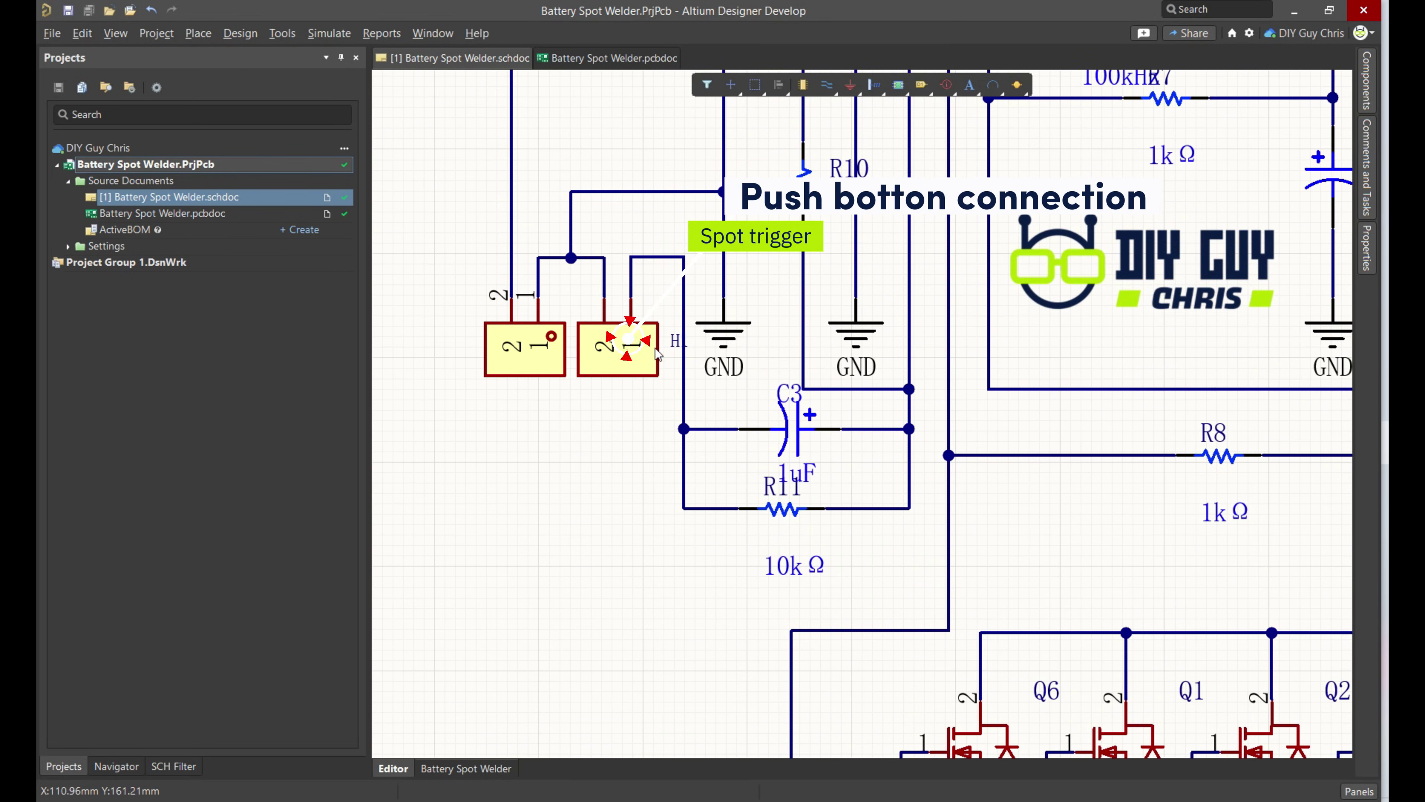
{"action": "scroll", "coordinate": [559, 382], "scroll_direction": "down", "scroll_amount": 4, "text": "ctrl"}
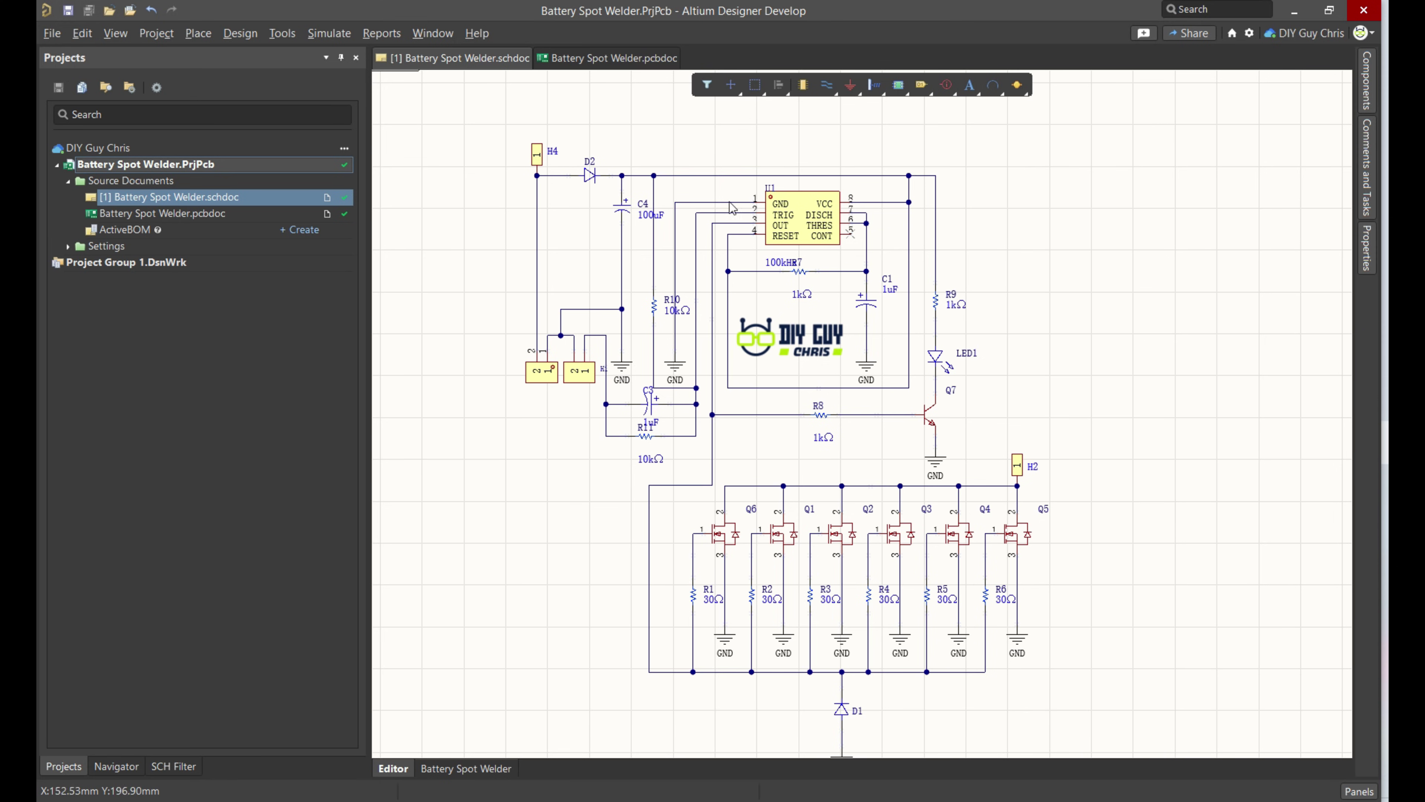
Open the Battery Spot Welder PCB document and examine the whole board layout in 2D
{"action": "left_click", "coordinate": [609, 58]}
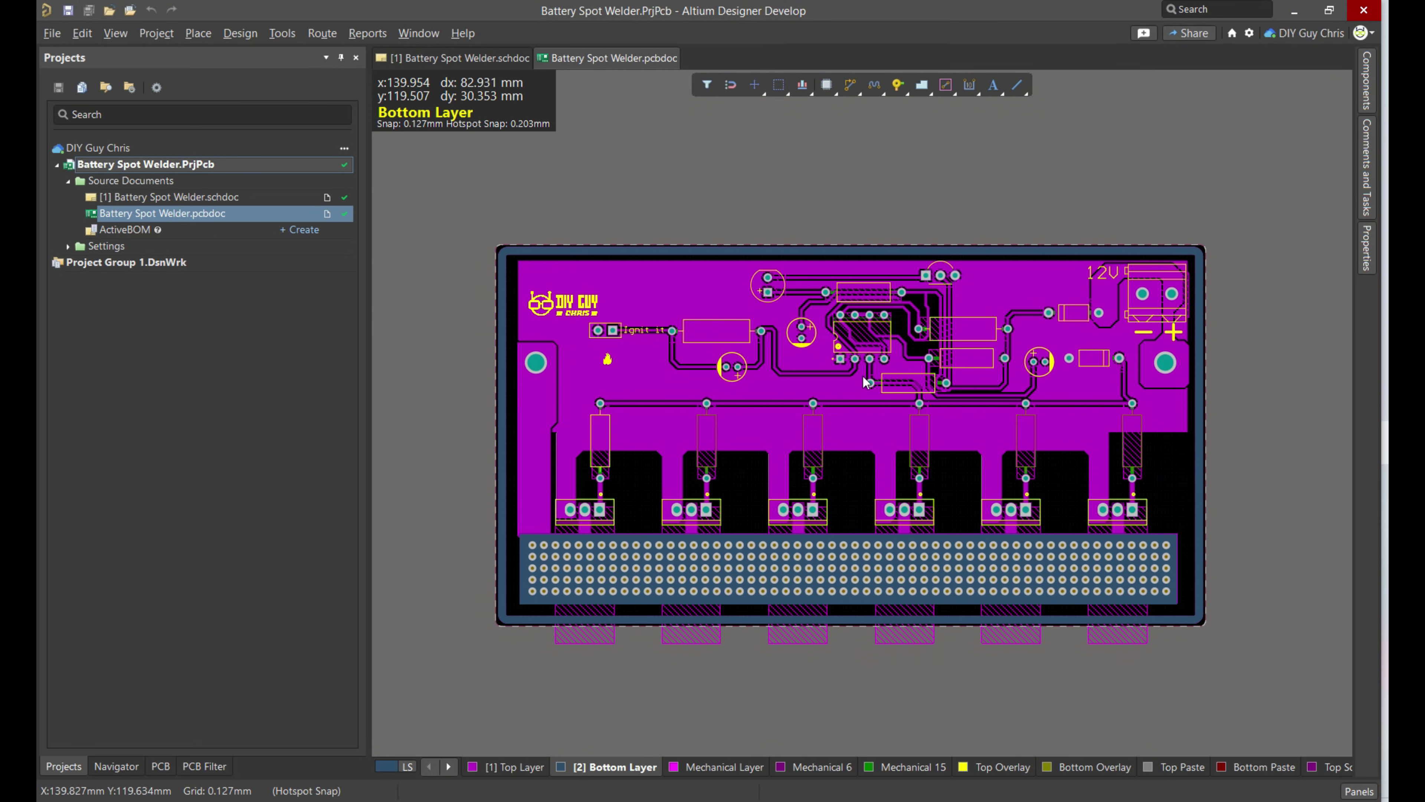
{"action": "scroll", "coordinate": [866, 382], "scroll_direction": "up", "scroll_amount": 2, "text": "ctrl"}
{"action": "scroll", "coordinate": [1252, 412], "scroll_direction": "down", "scroll_amount": 1, "text": "ctrl"}
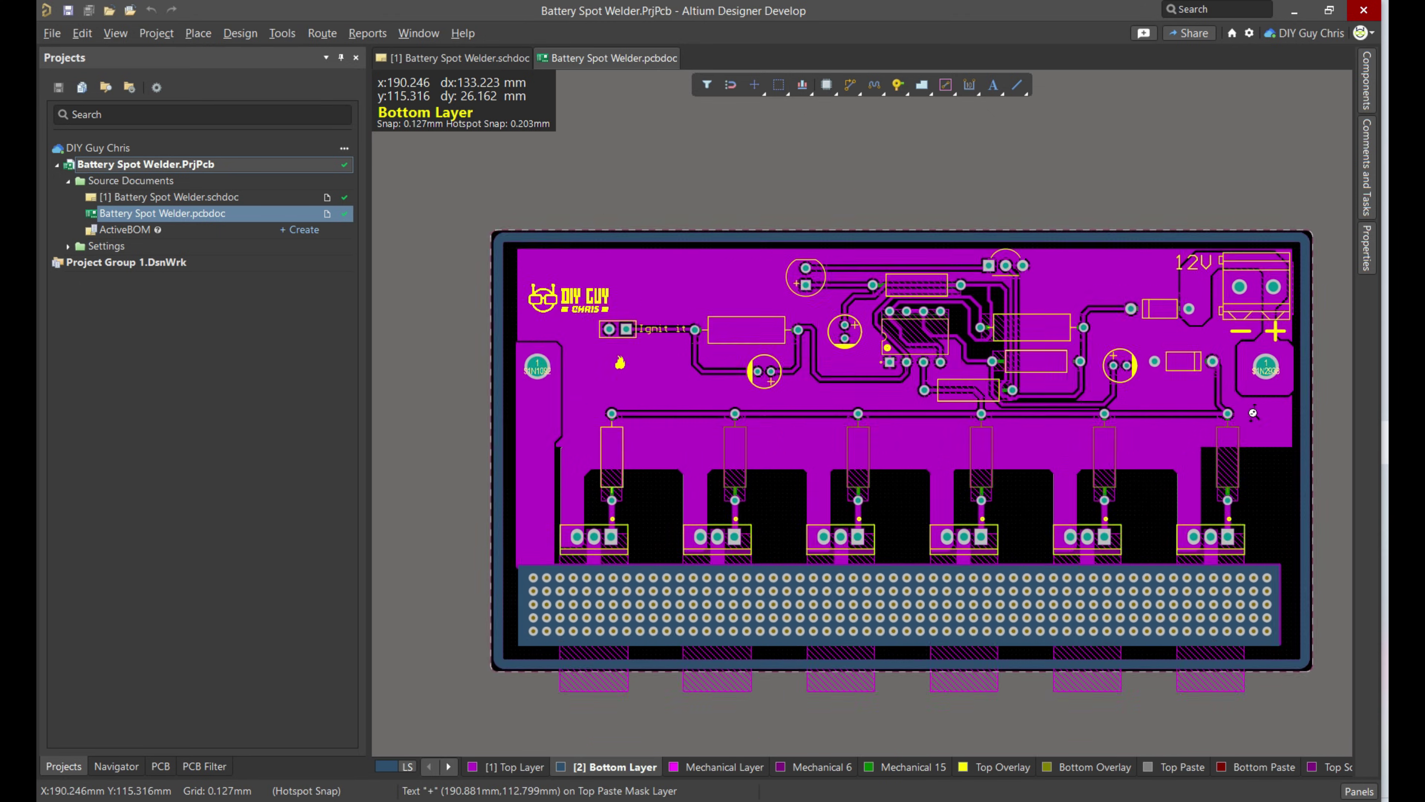
{"action": "scroll", "coordinate": [813, 433], "scroll_direction": "down", "scroll_amount": 2, "text": "ctrl"}
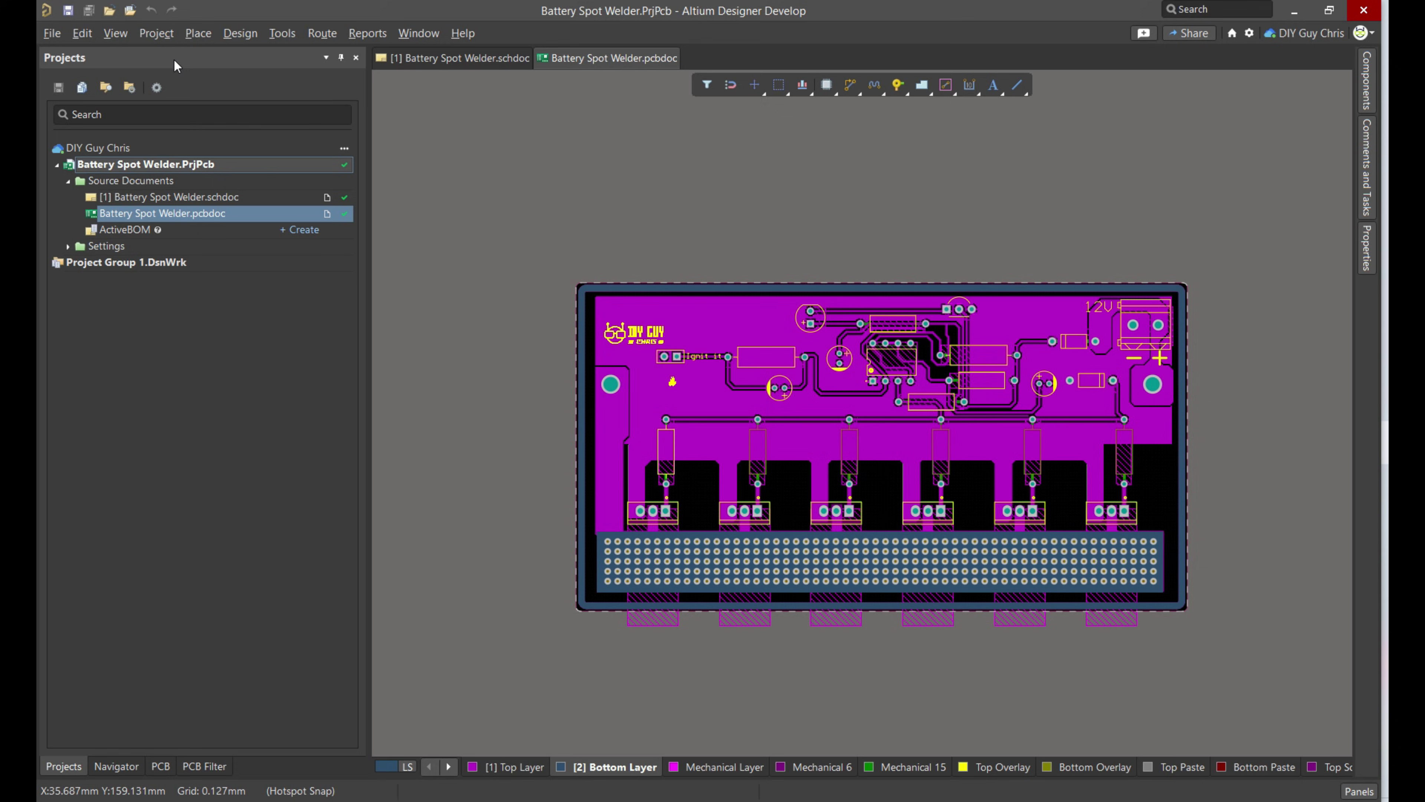
Show the board in 3D layout mode and inspect it closely from a tilted angle
{"action": "left_click", "coordinate": [117, 35]}
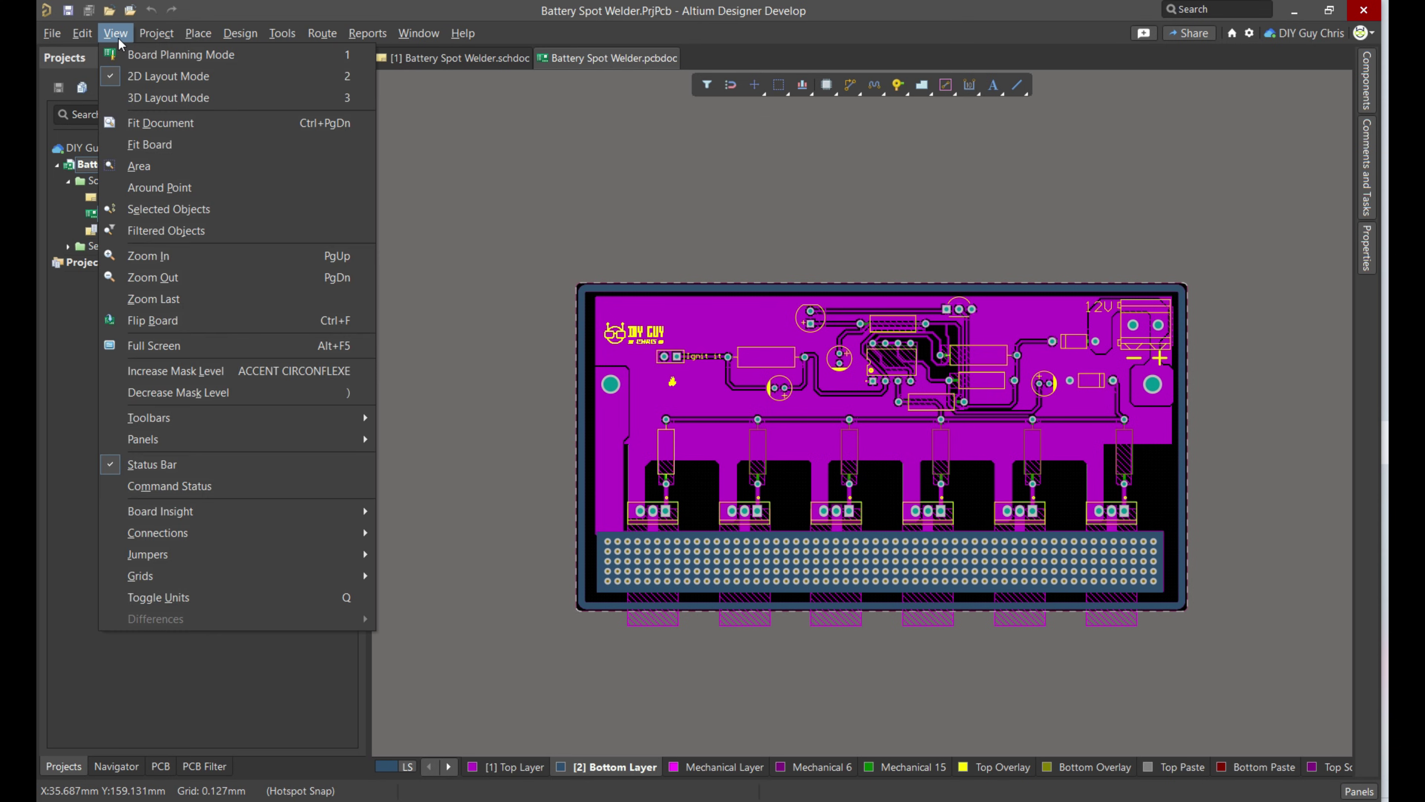
{"action": "left_click", "coordinate": [151, 96]}
{"action": "key", "text": "shift"}
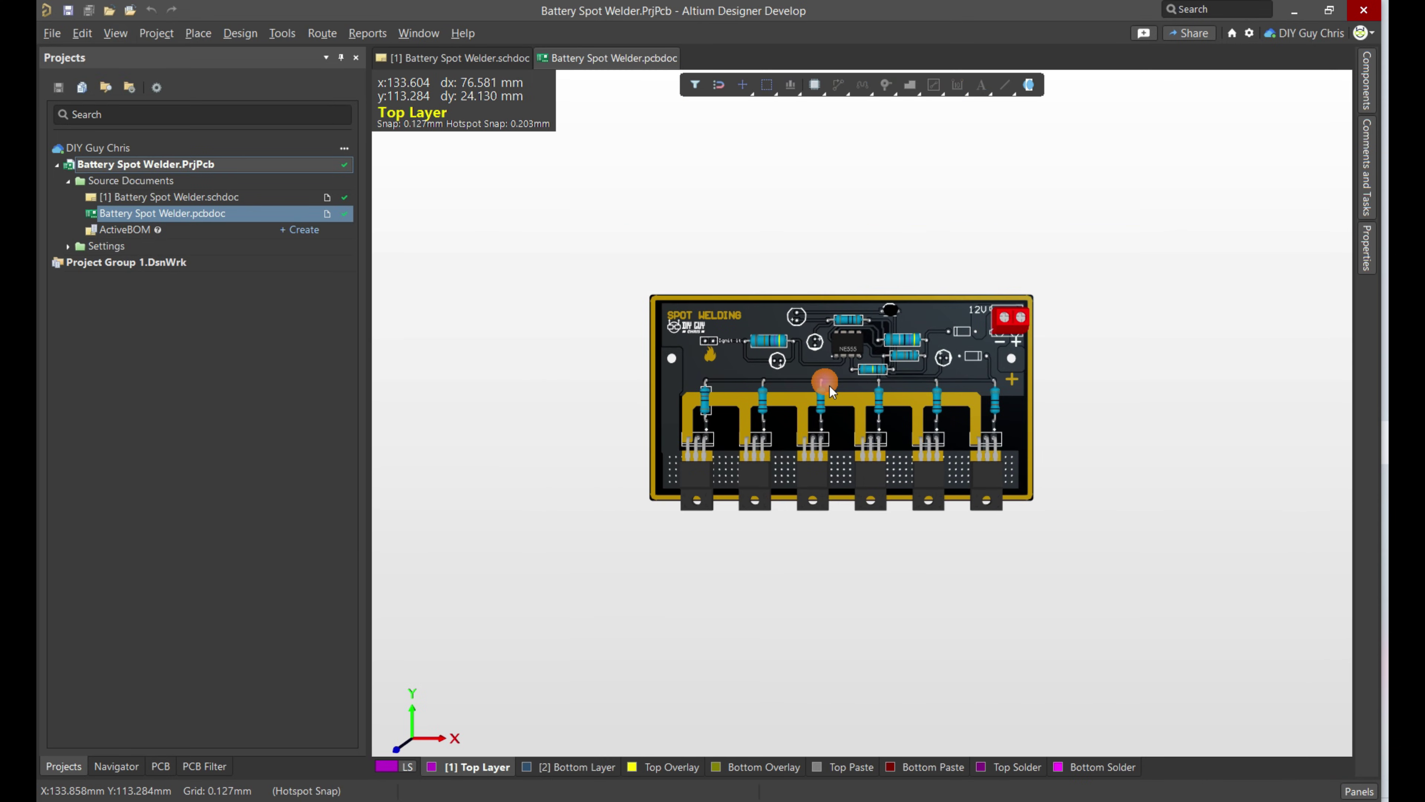
{"action": "mouse_move", "coordinate": [830, 390]}
{"action": "right_mouse_down", "text": "shift"}
{"action": "mouse_move", "coordinate": [801, 409]}
{"action": "mouse_move", "coordinate": [844, 400]}
{"action": "right_mouse_up", "text": "shift"}
{"action": "scroll", "coordinate": [801, 409], "scroll_direction": "up", "scroll_amount": 3, "text": "ctrl"}
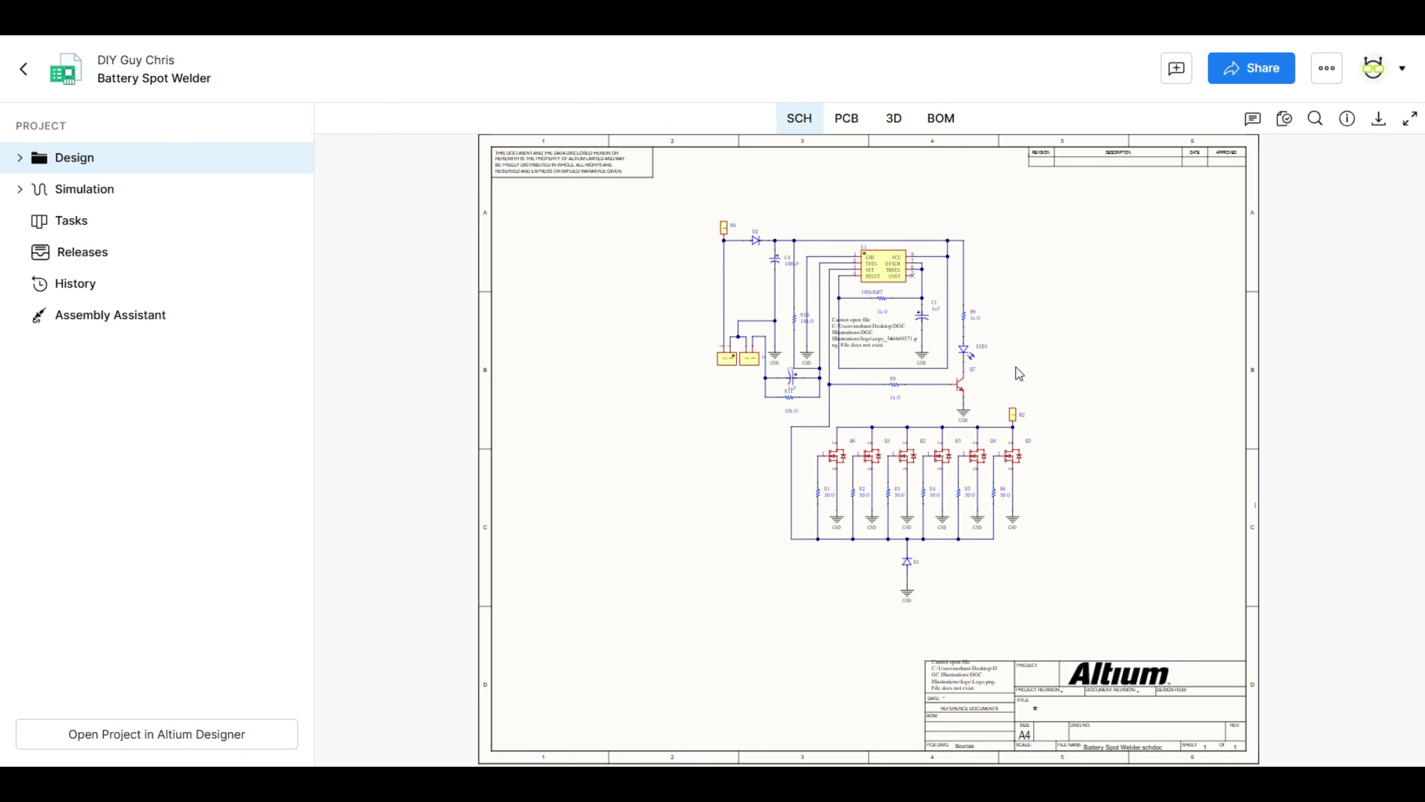
In the Altium 365 web viewer, review the project's schematic, 3D, PCB and BOM views, ending on the schematic
{"action": "scroll", "coordinate": [842, 345], "scroll_direction": "up", "scroll_amount": 3}
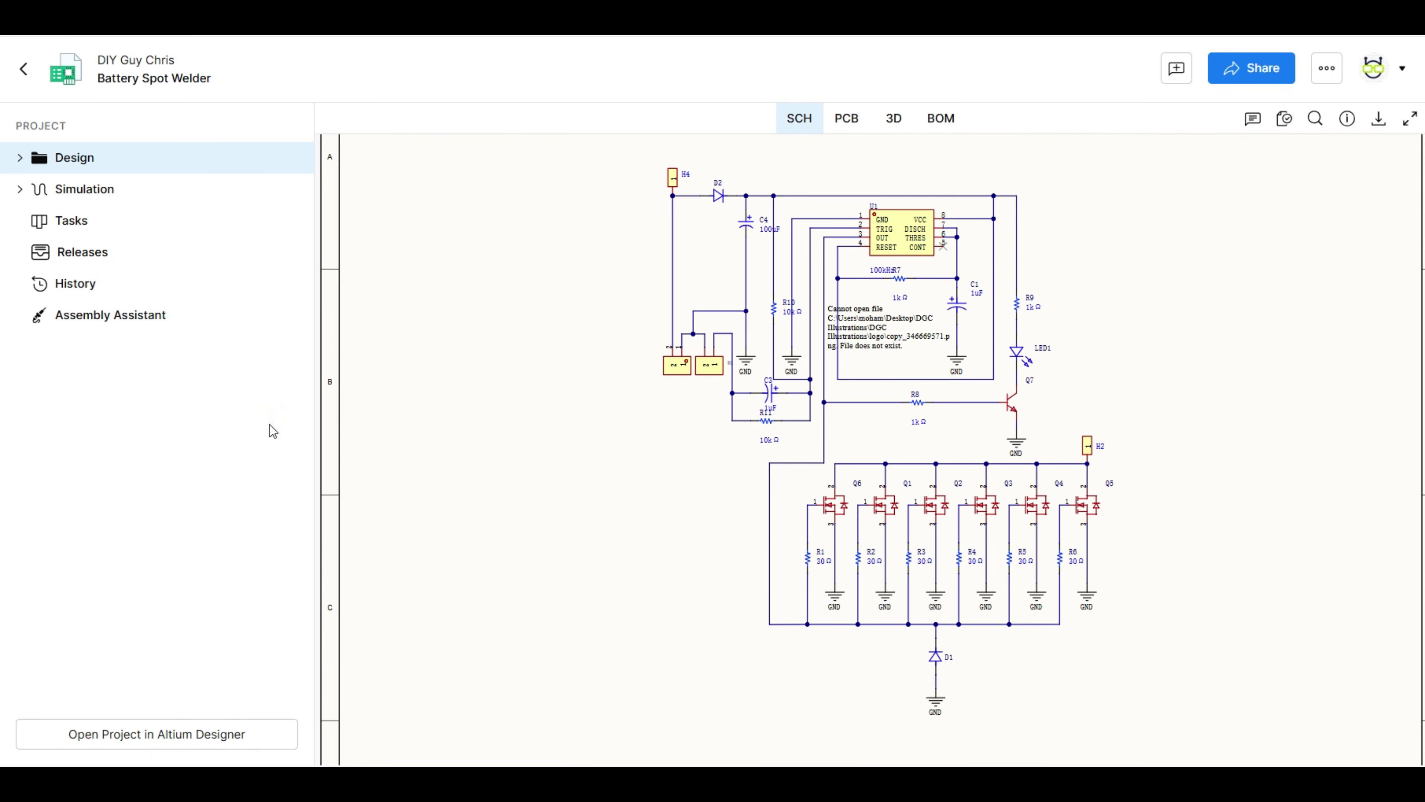
{"action": "left_click", "coordinate": [875, 123]}
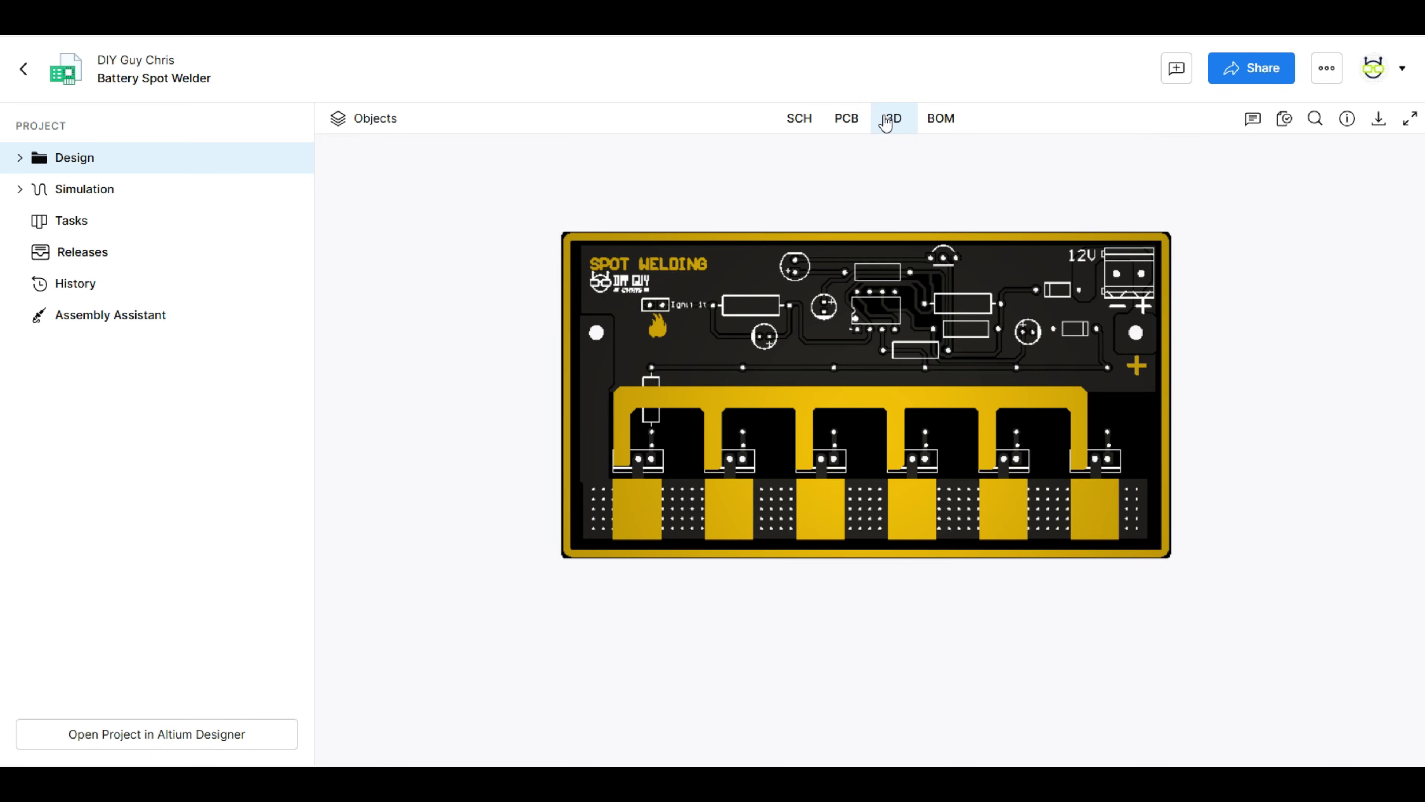
{"action": "left_click", "coordinate": [801, 128]}
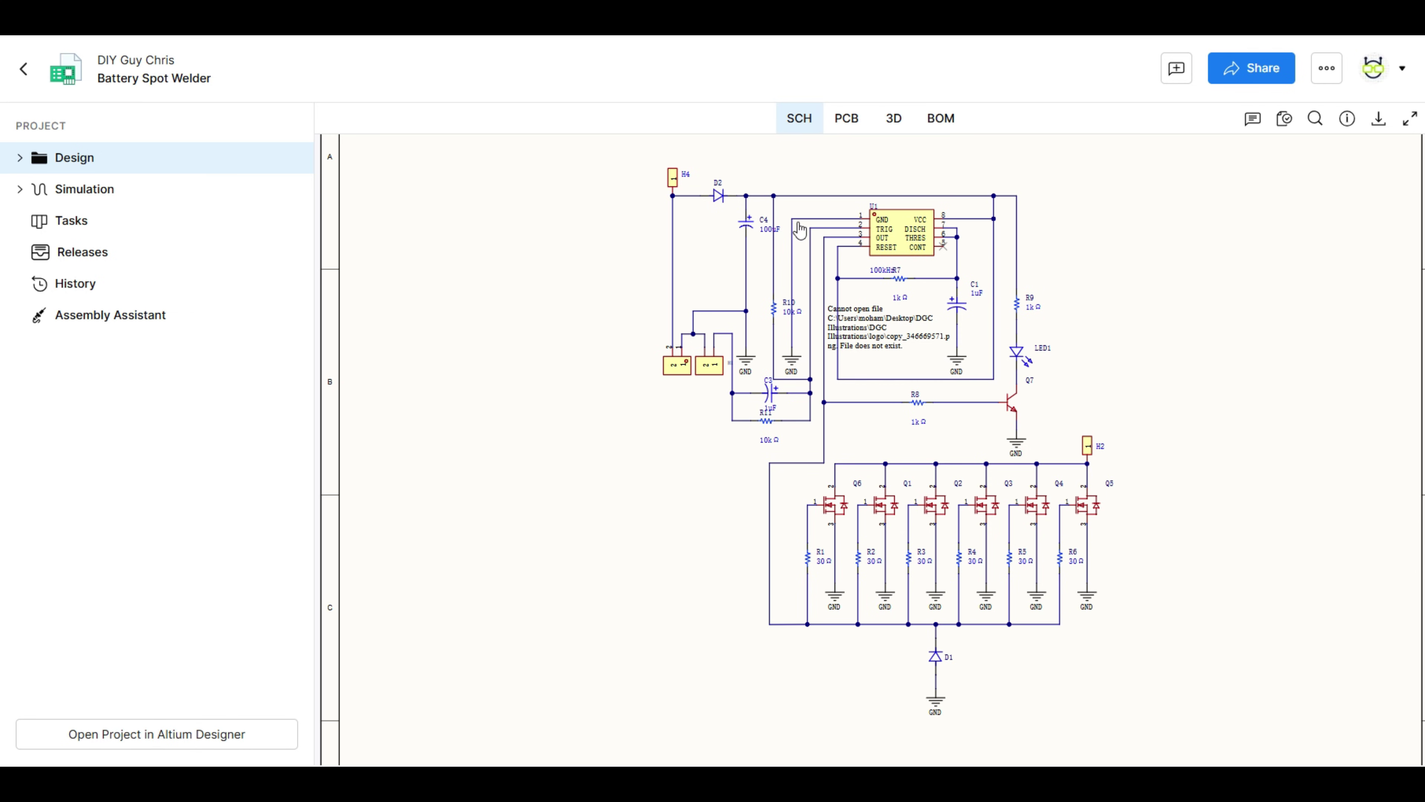
{"action": "left_click", "coordinate": [844, 125]}
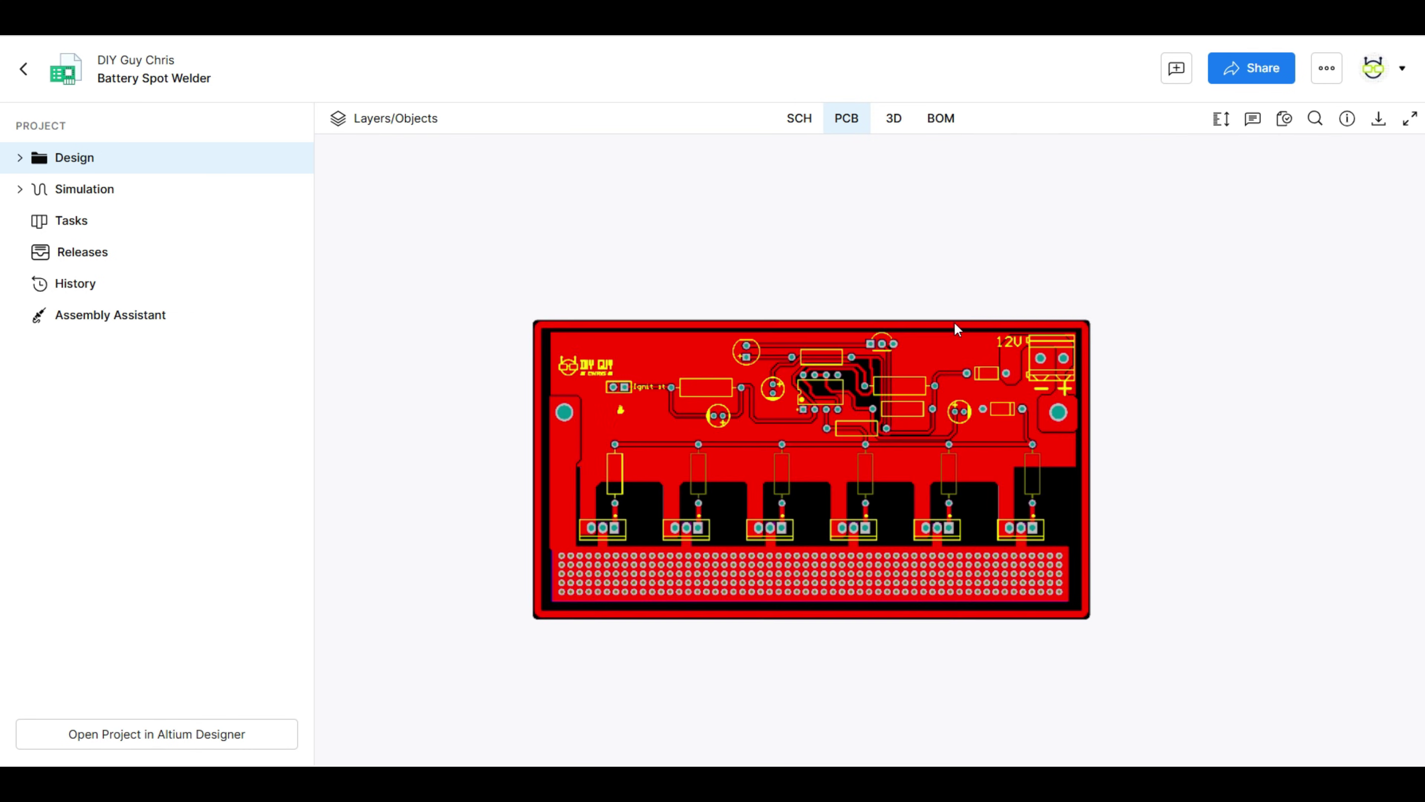
{"action": "left_click", "coordinate": [893, 121]}
{"action": "left_click", "coordinate": [942, 121]}
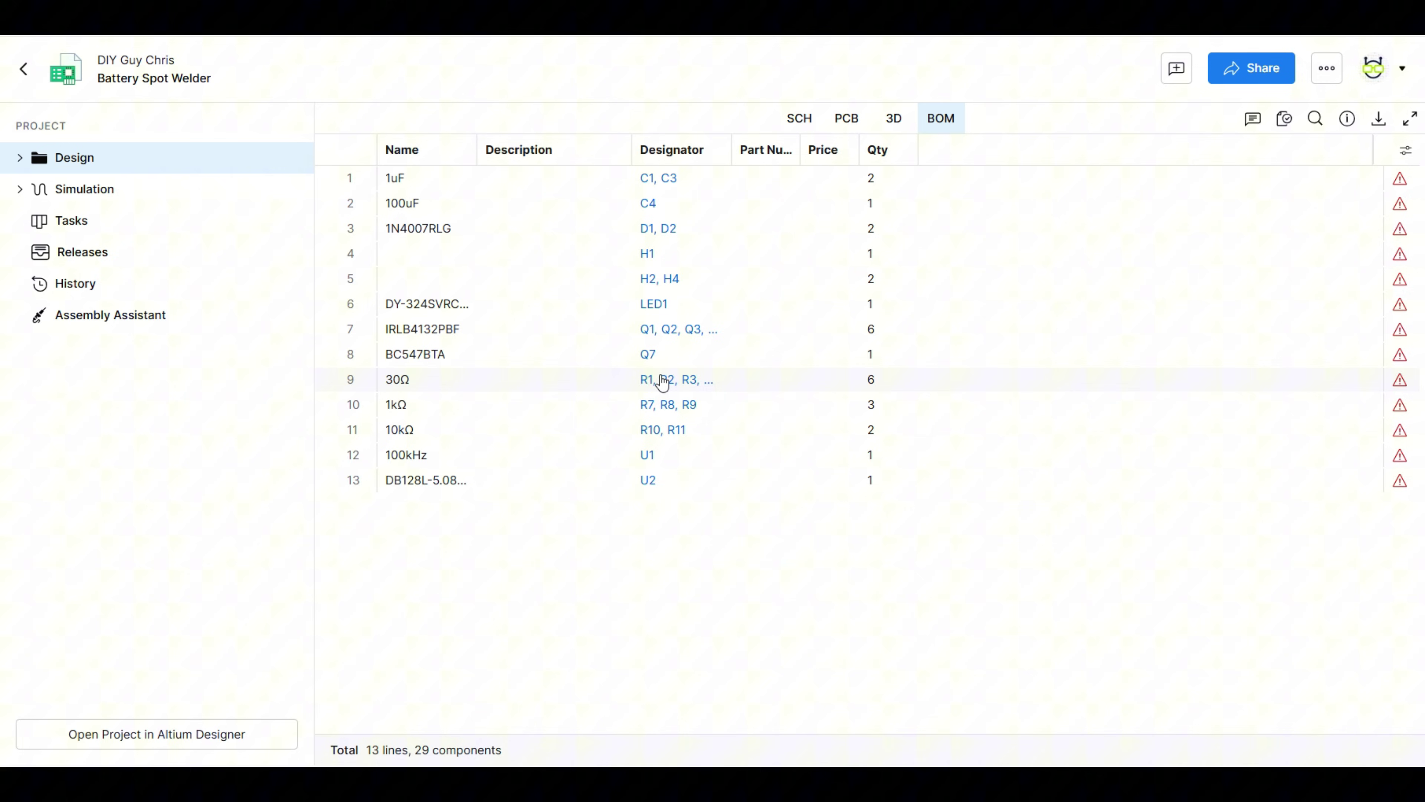
{"action": "left_click", "coordinate": [791, 124]}
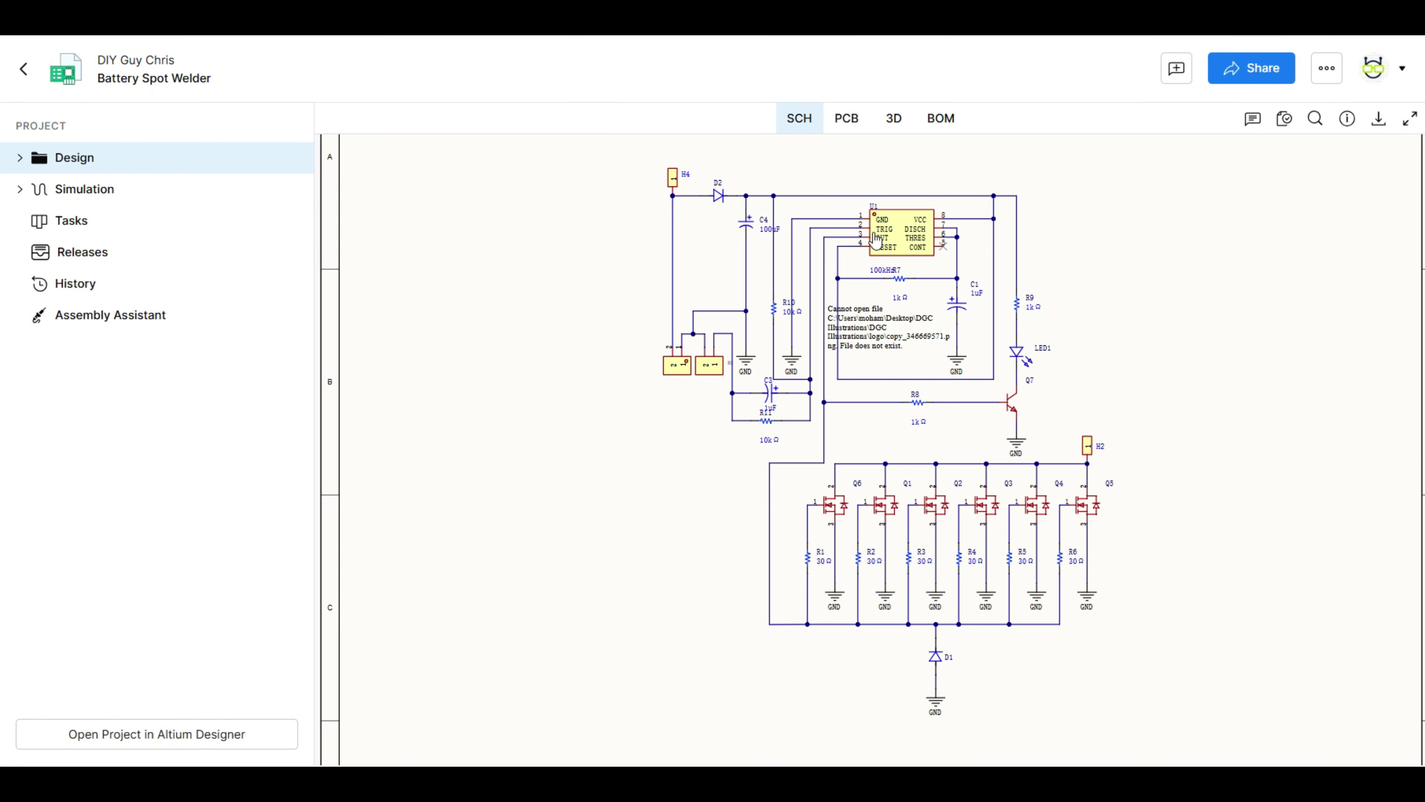
Post the comment "How did you configured the NE555" beside the U1 timer on the schematic and close the comments list
{"action": "left_click", "coordinate": [1253, 118]}
{"action": "scroll", "coordinate": [948, 230], "scroll_direction": "up", "scroll_amount": 3}
{"action": "left_click", "coordinate": [1004, 246]}
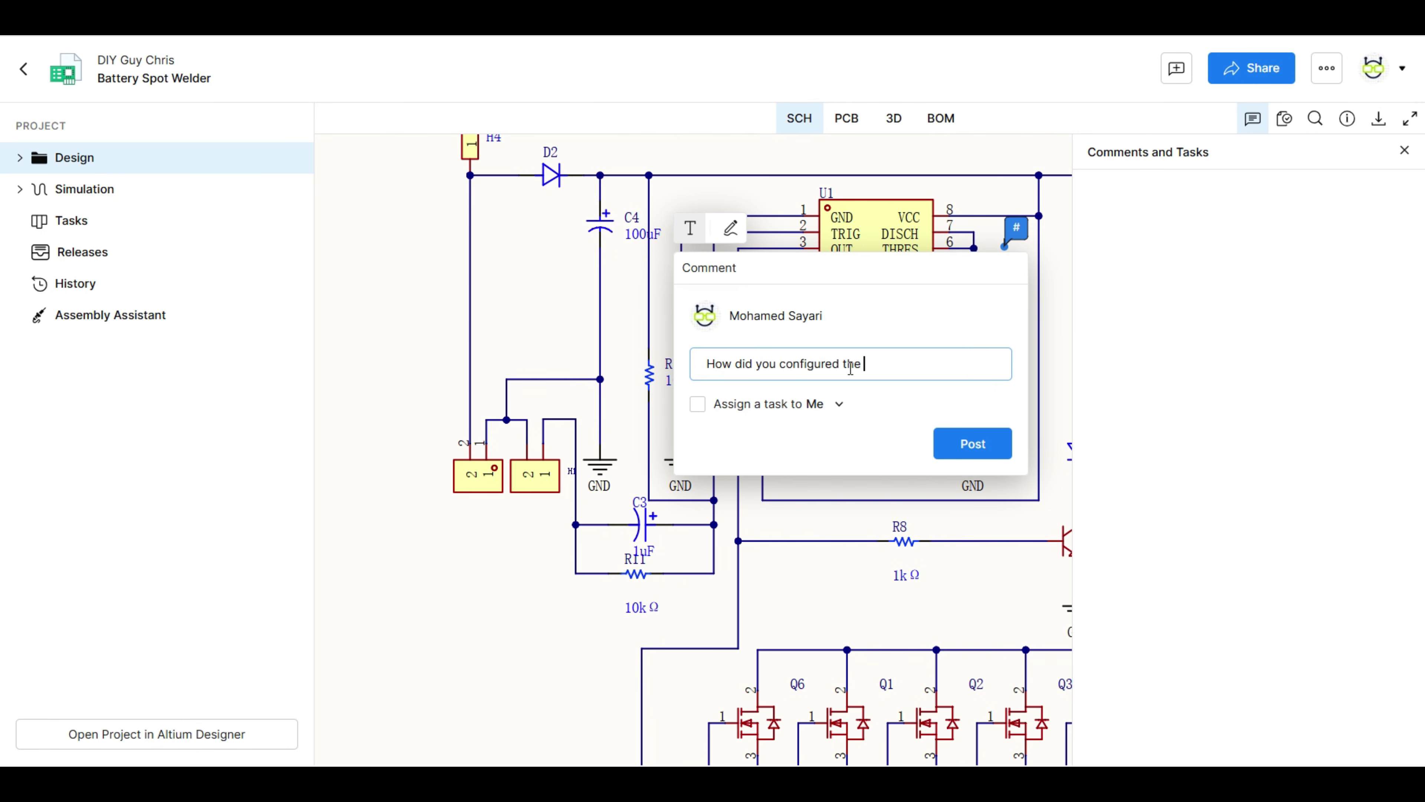
{"action": "left_click", "coordinate": [960, 443]}
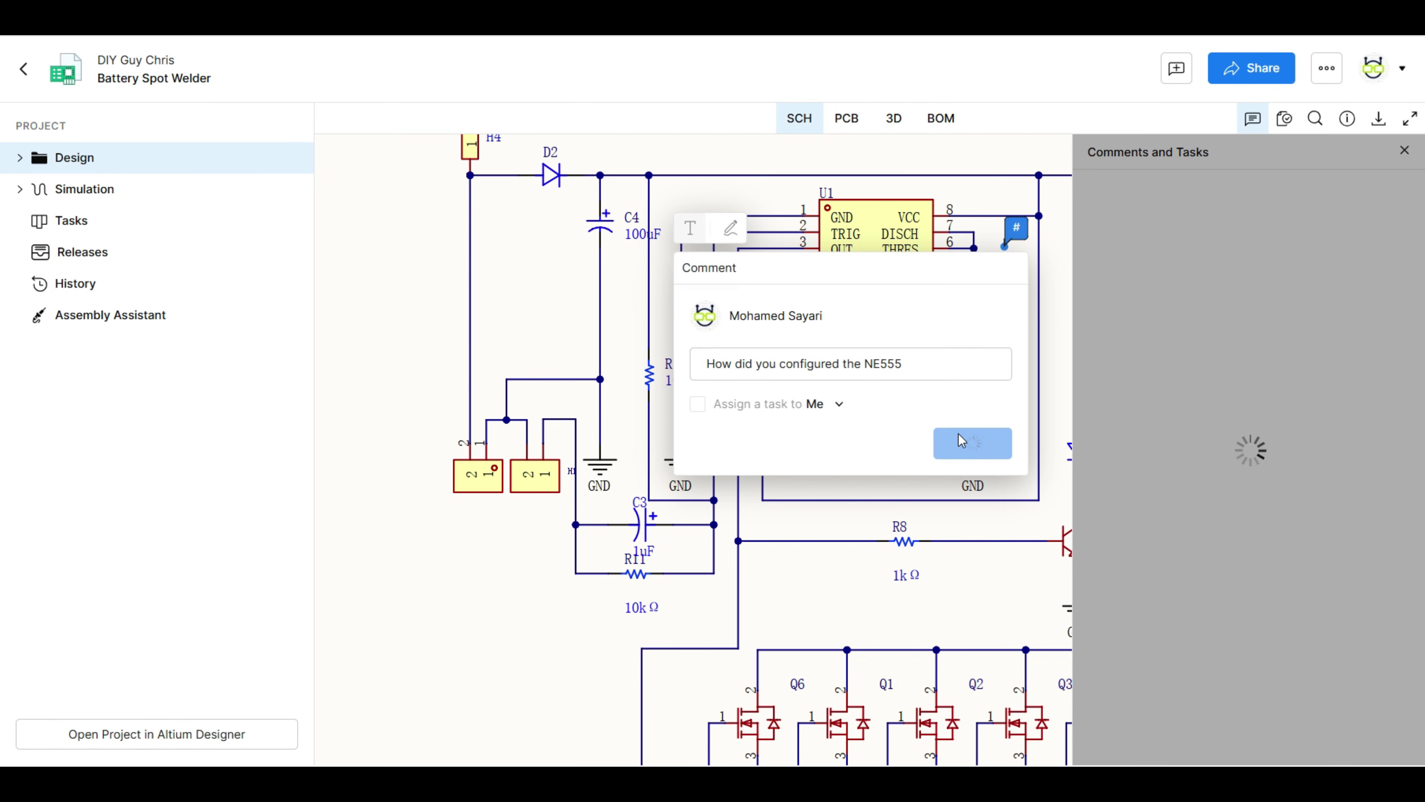
{"action": "left_click", "coordinate": [1404, 150]}
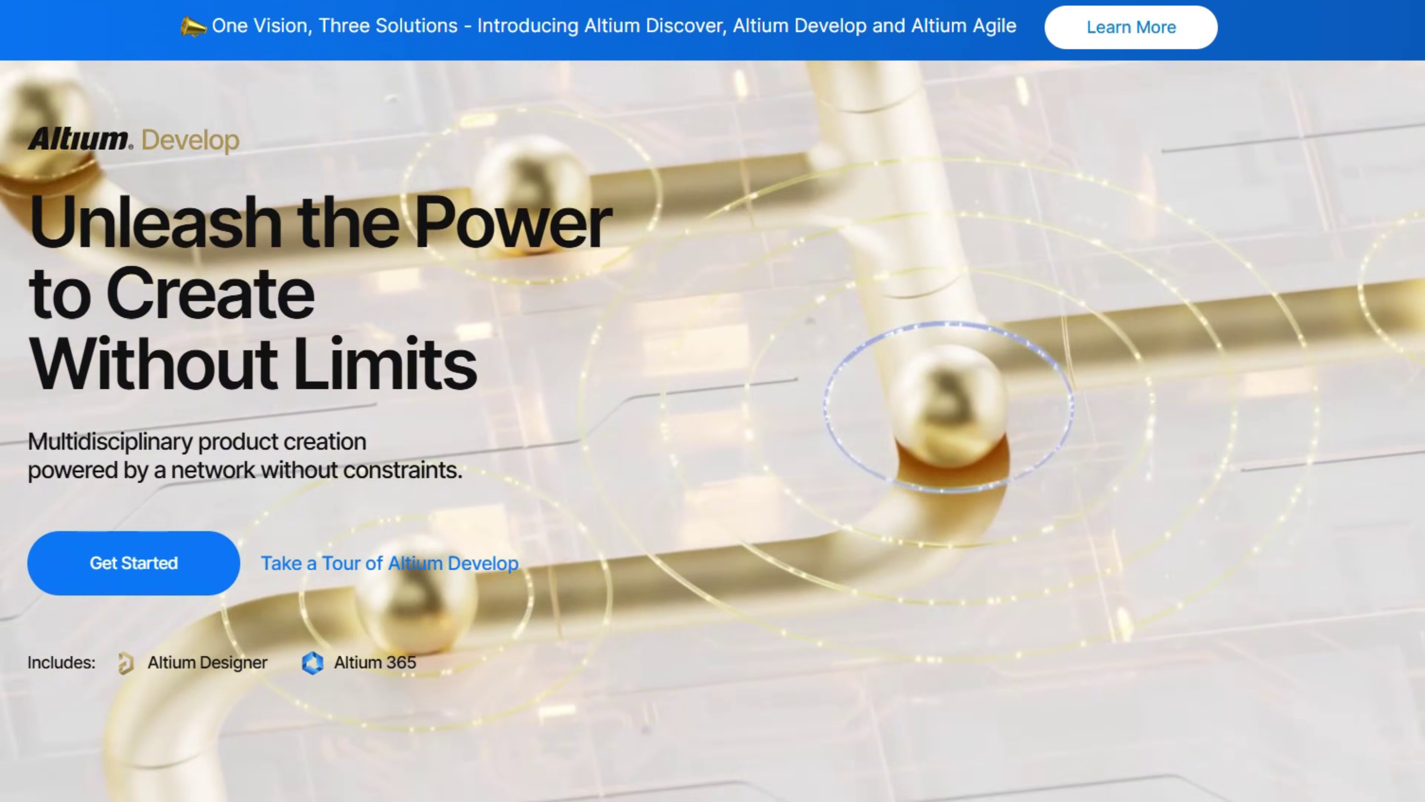
Read through the Altium Develop product page, including its co-creation overview and Design section
{"action": "scroll", "coordinate": [713, 427], "scroll_direction": "down", "scroll_amount": 10}
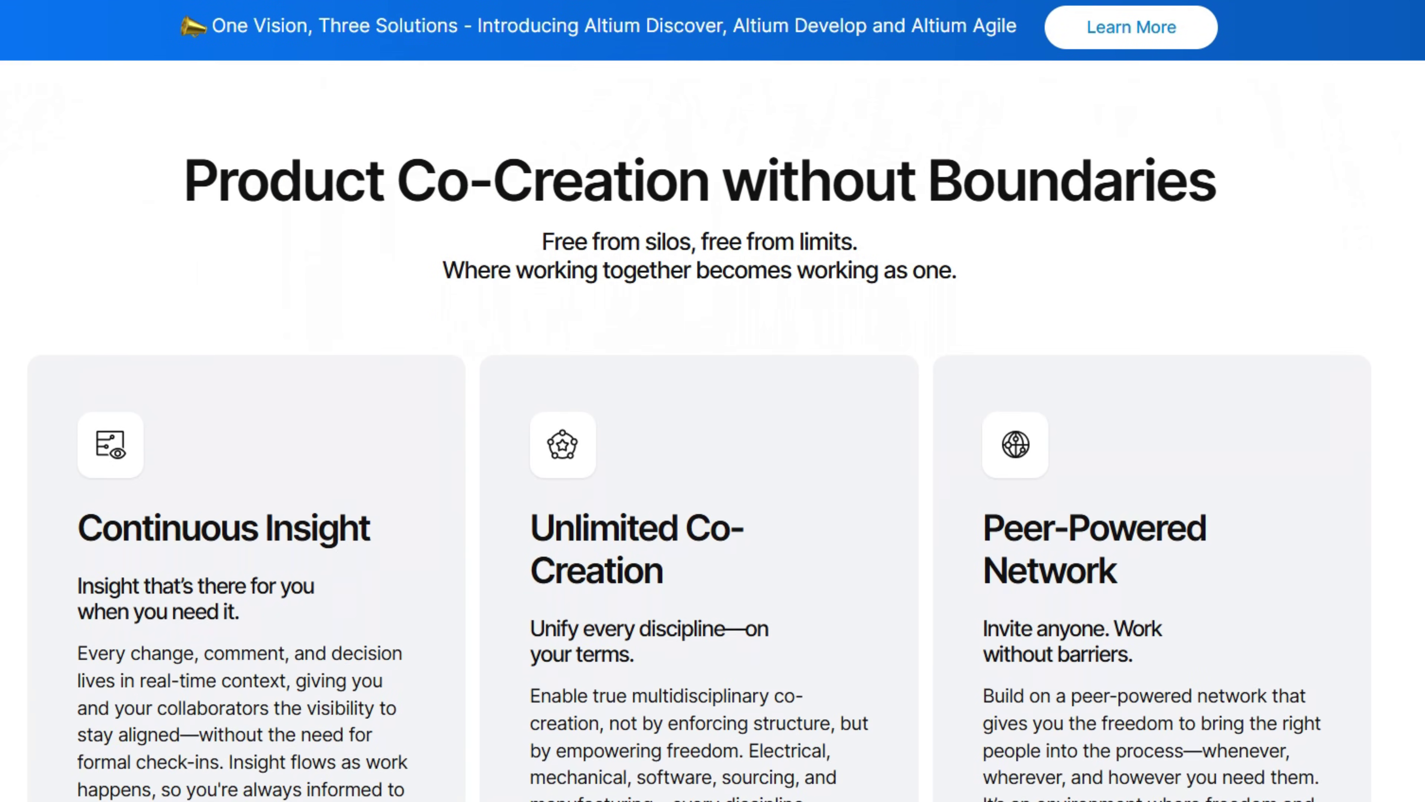
{"action": "scroll", "coordinate": [1417, 262], "scroll_direction": "down", "scroll_amount": 15}
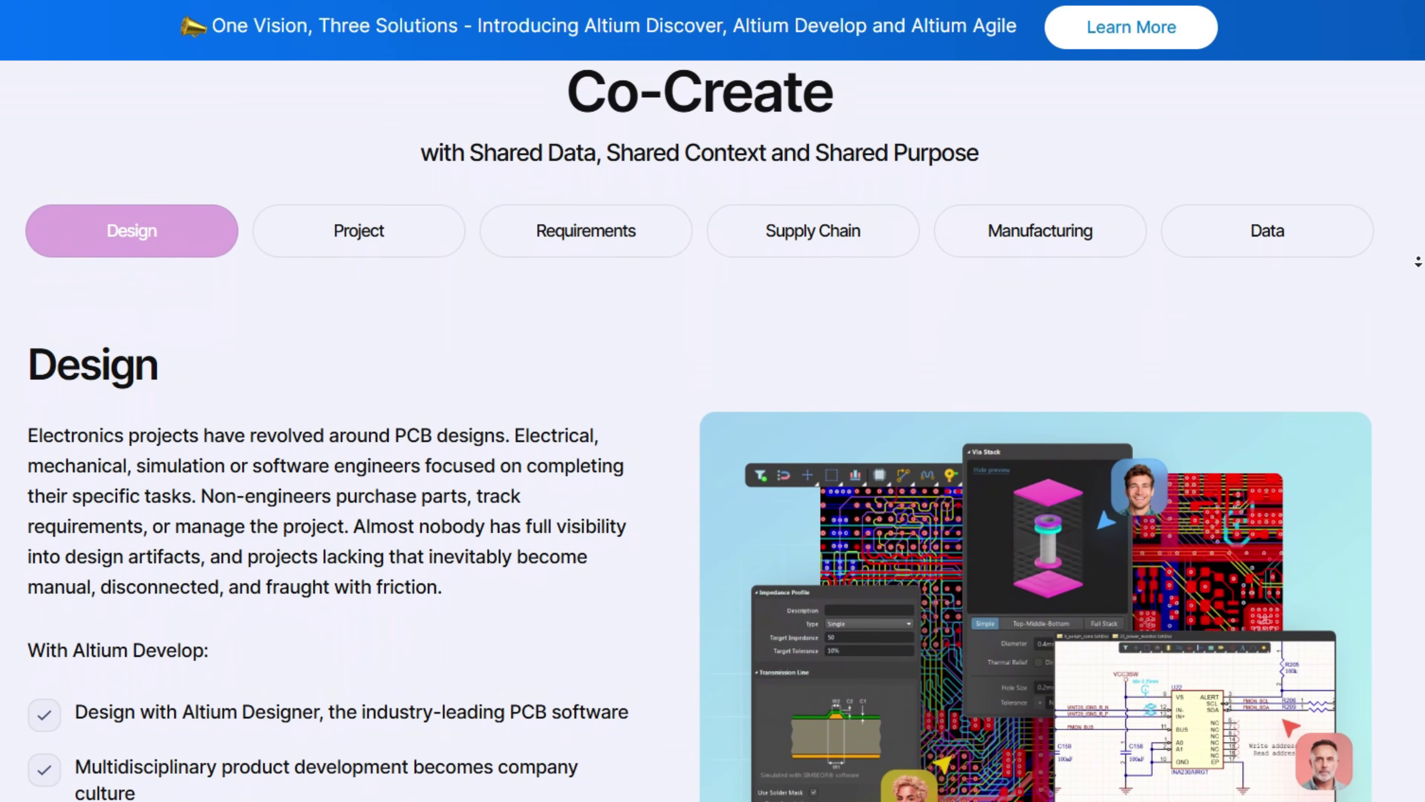
{"action": "scroll", "coordinate": [1417, 261], "scroll_direction": "down", "scroll_amount": 5}
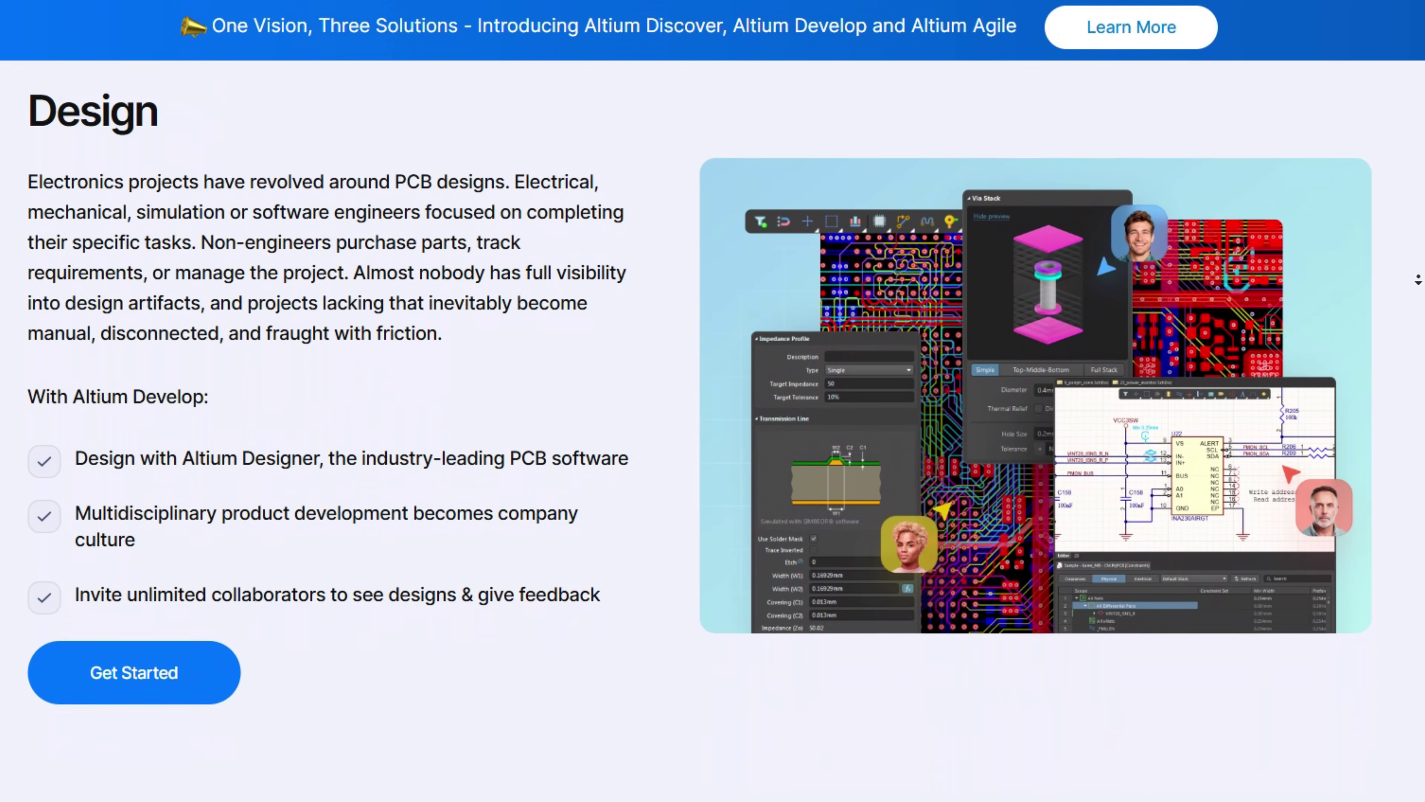
{"action": "scroll", "coordinate": [1417, 279], "scroll_direction": "down", "scroll_amount": 7}
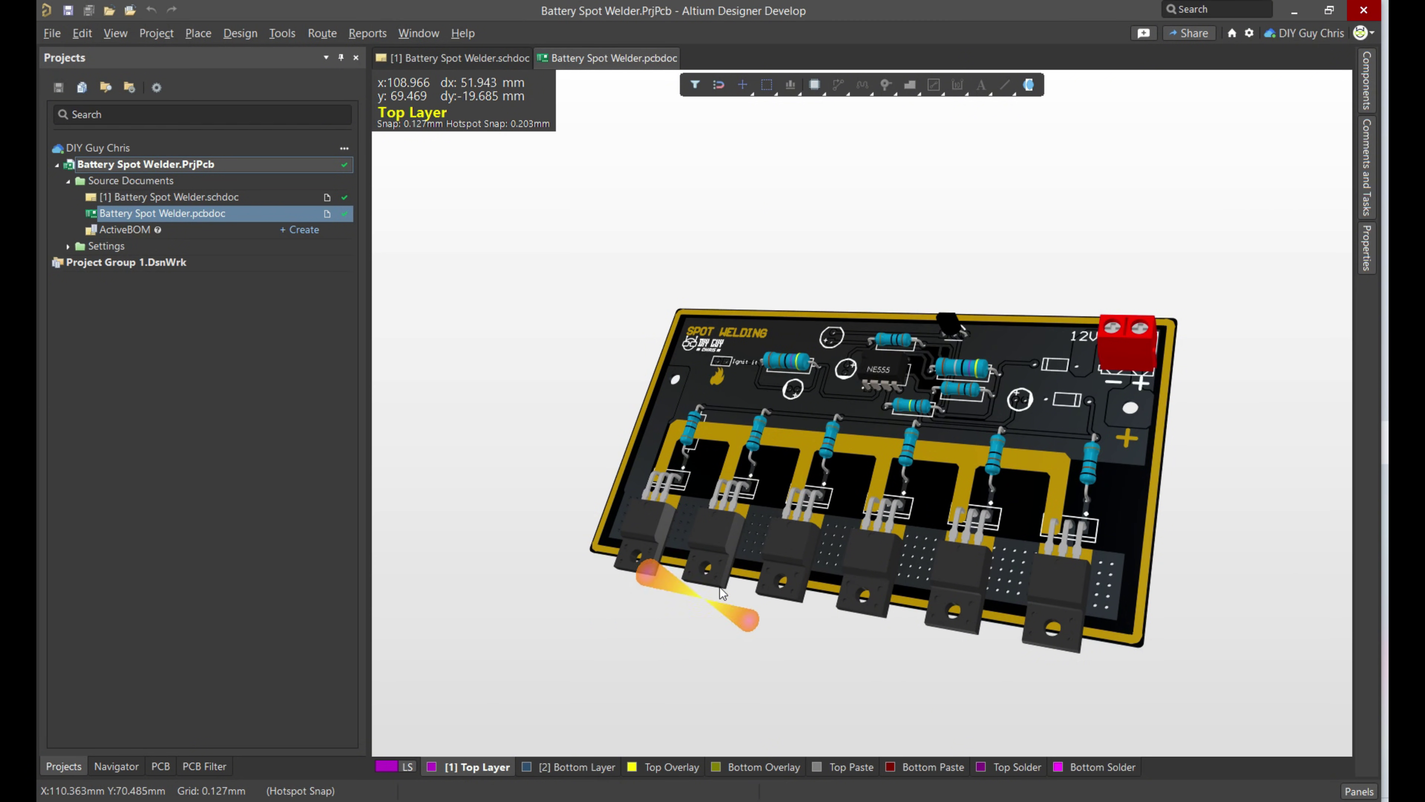
Back in Altium Designer, inspect the 3D board from several angles and examine the MOSFET and copper areas in 2D layout mode
{"action": "right_click_drag", "start_coordinate": [839, 477], "coordinate": [1132, 446], "text": "shift"}
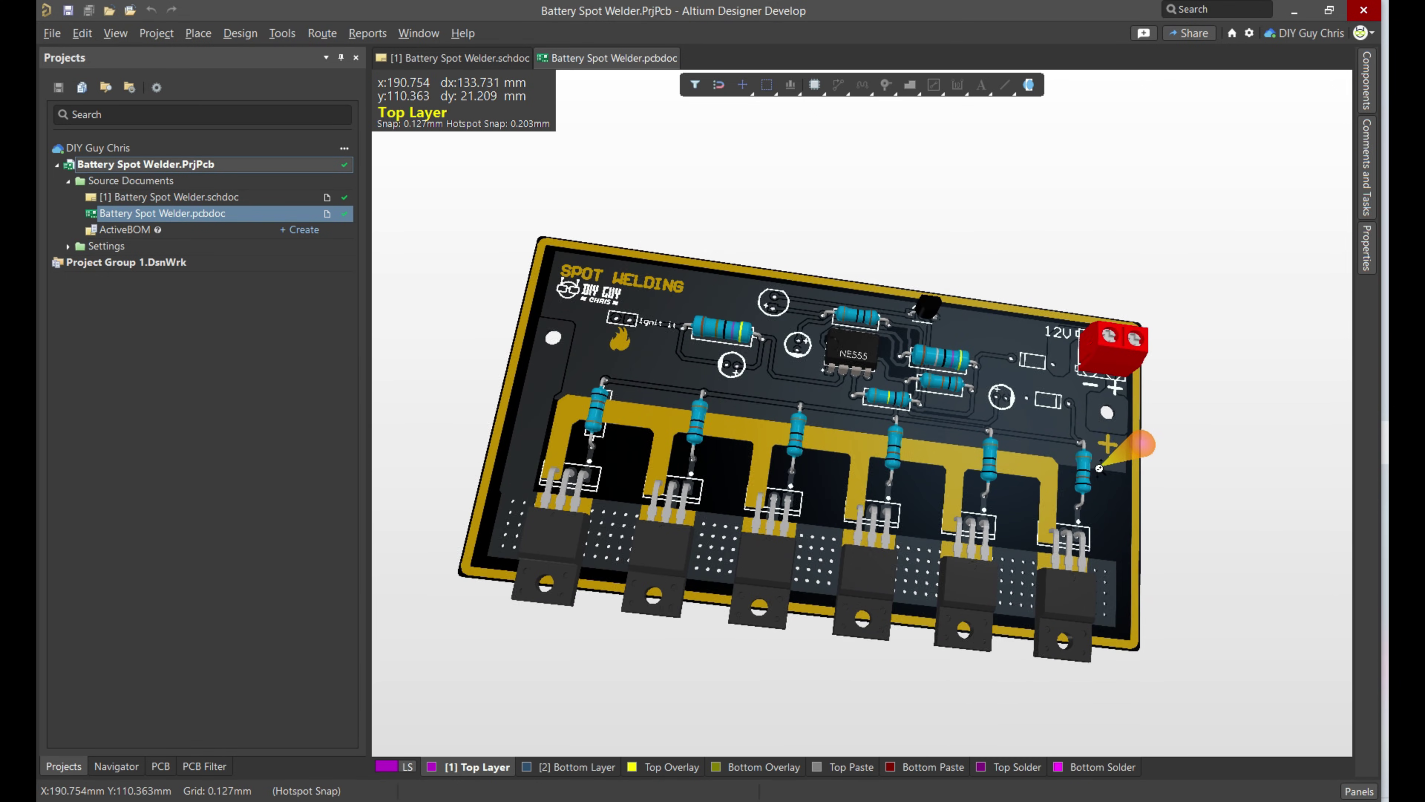
{"action": "right_click_drag", "start_coordinate": [543, 348], "coordinate": [822, 556], "text": "shift"}
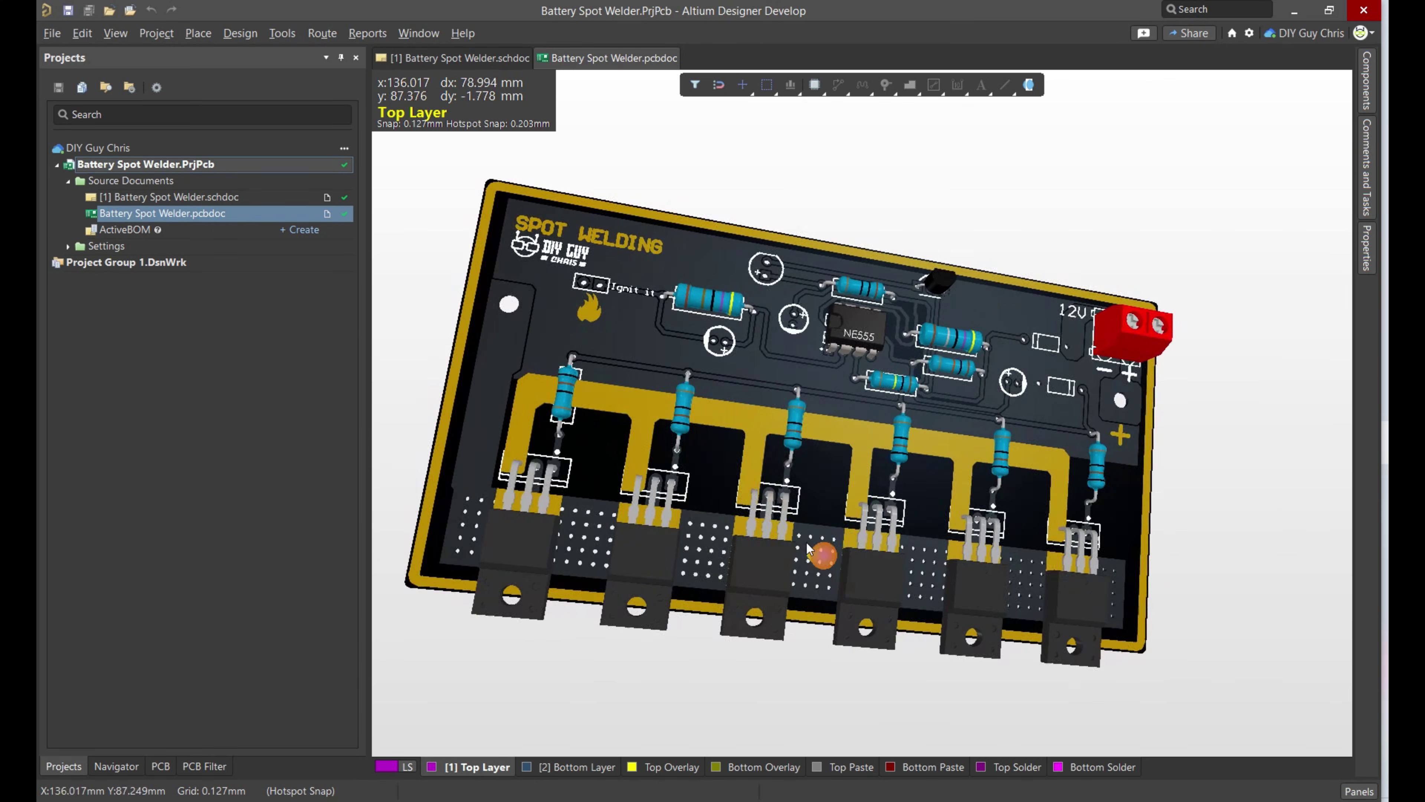
{"action": "left_click", "coordinate": [114, 33]}
{"action": "left_click", "coordinate": [163, 78]}
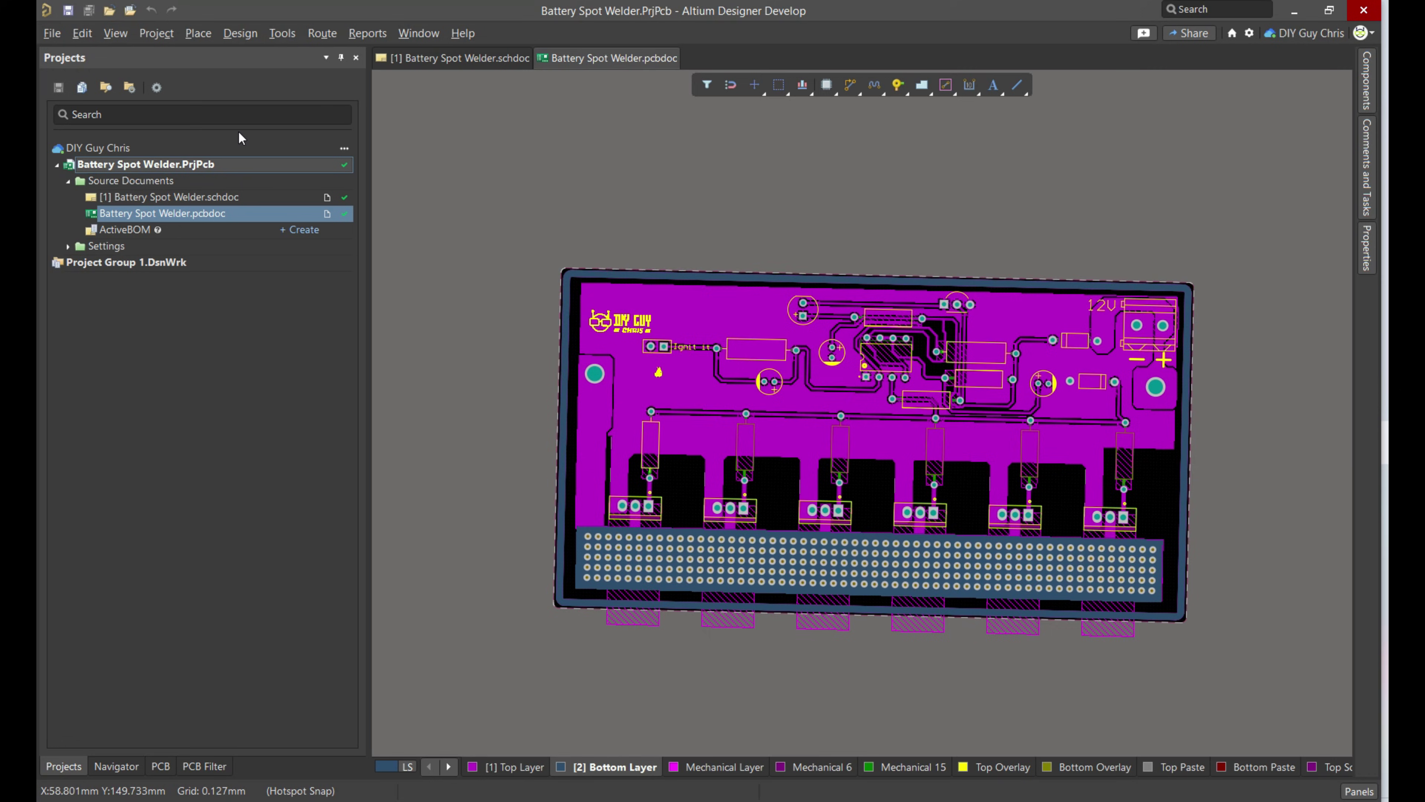
{"action": "scroll", "coordinate": [1075, 533], "scroll_direction": "up", "scroll_amount": 2, "text": "ctrl"}
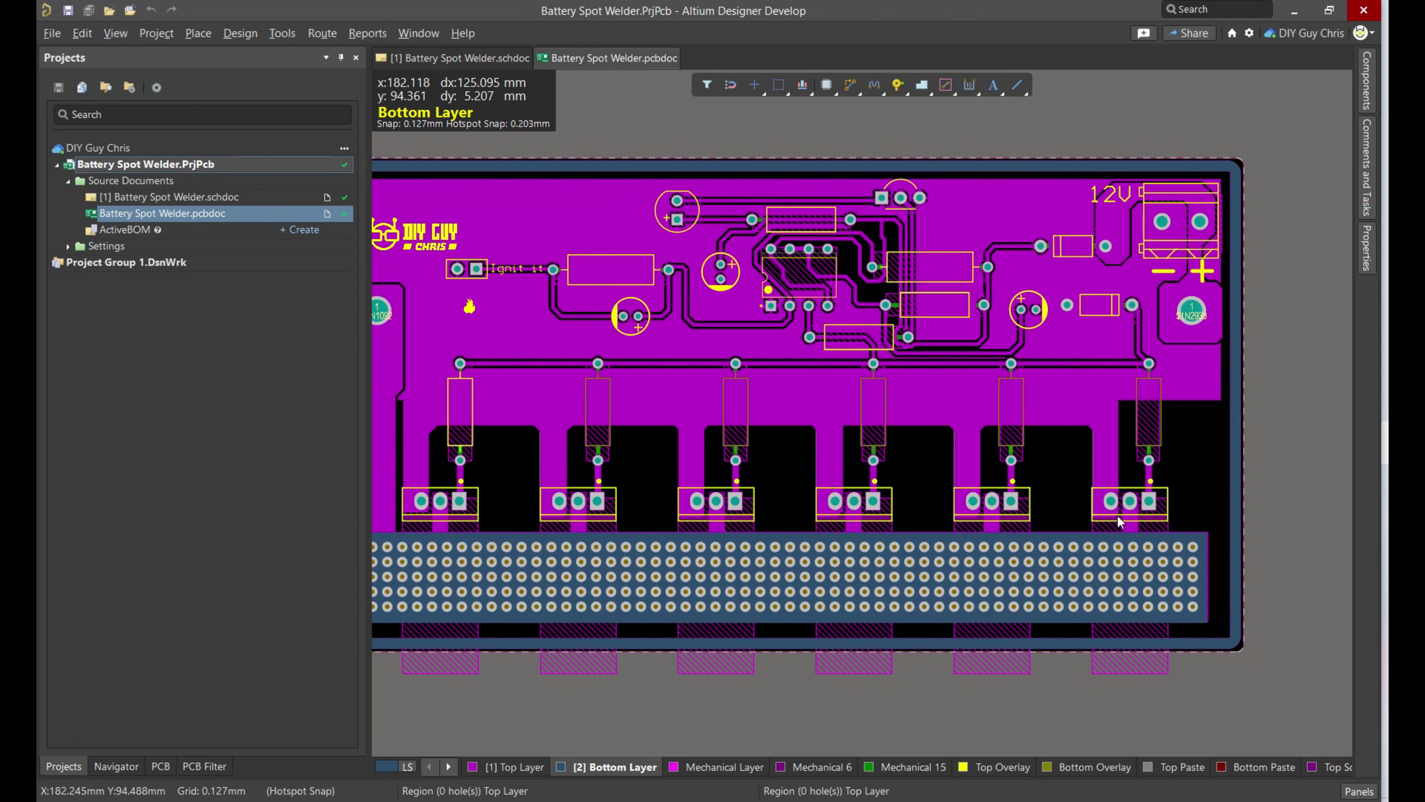
{"action": "scroll", "coordinate": [1118, 522], "scroll_direction": "down", "scroll_amount": 2, "text": "ctrl"}
{"action": "scroll", "coordinate": [1183, 581], "scroll_direction": "up", "scroll_amount": 3, "text": "ctrl"}
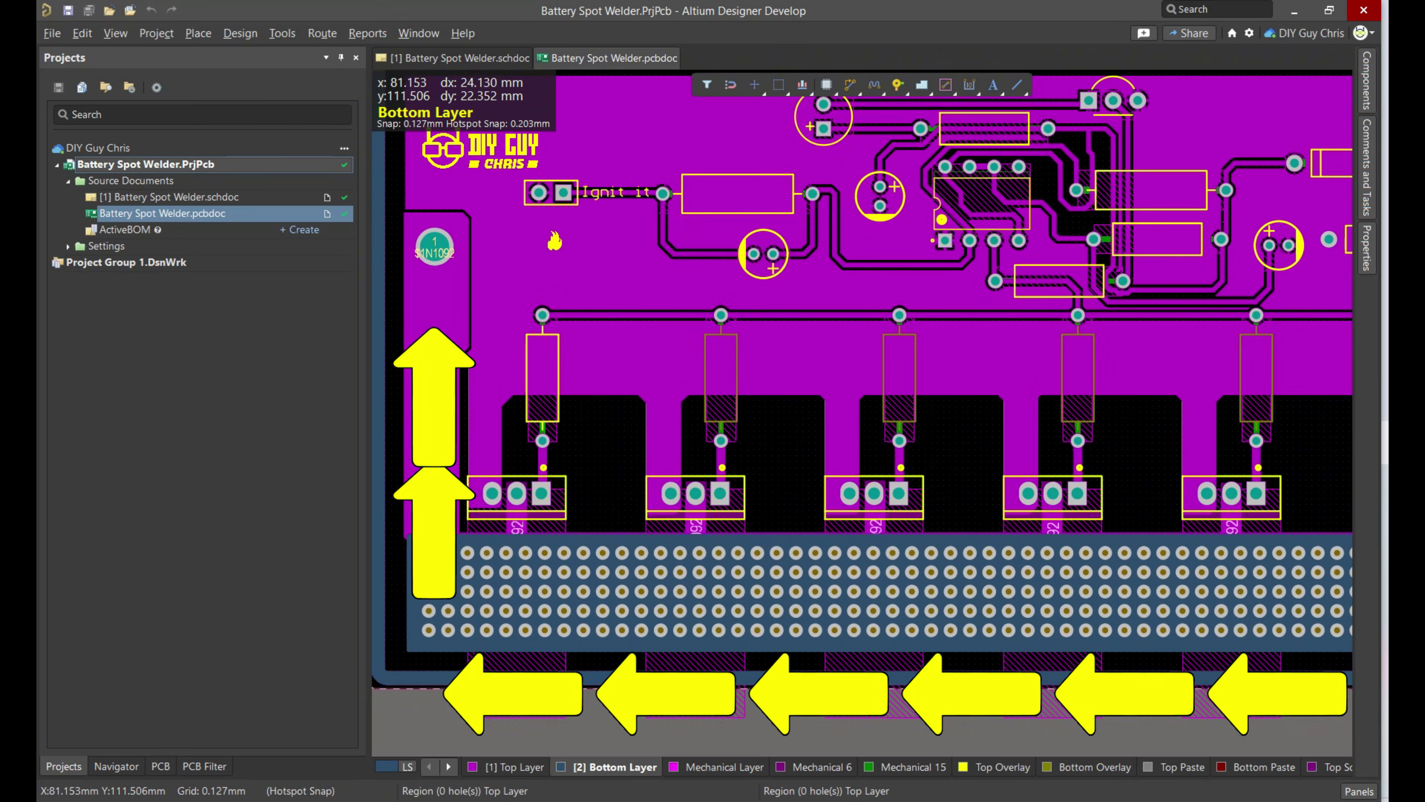
{"action": "scroll", "coordinate": [420, 337], "scroll_direction": "up", "scroll_amount": 2, "text": "ctrl"}
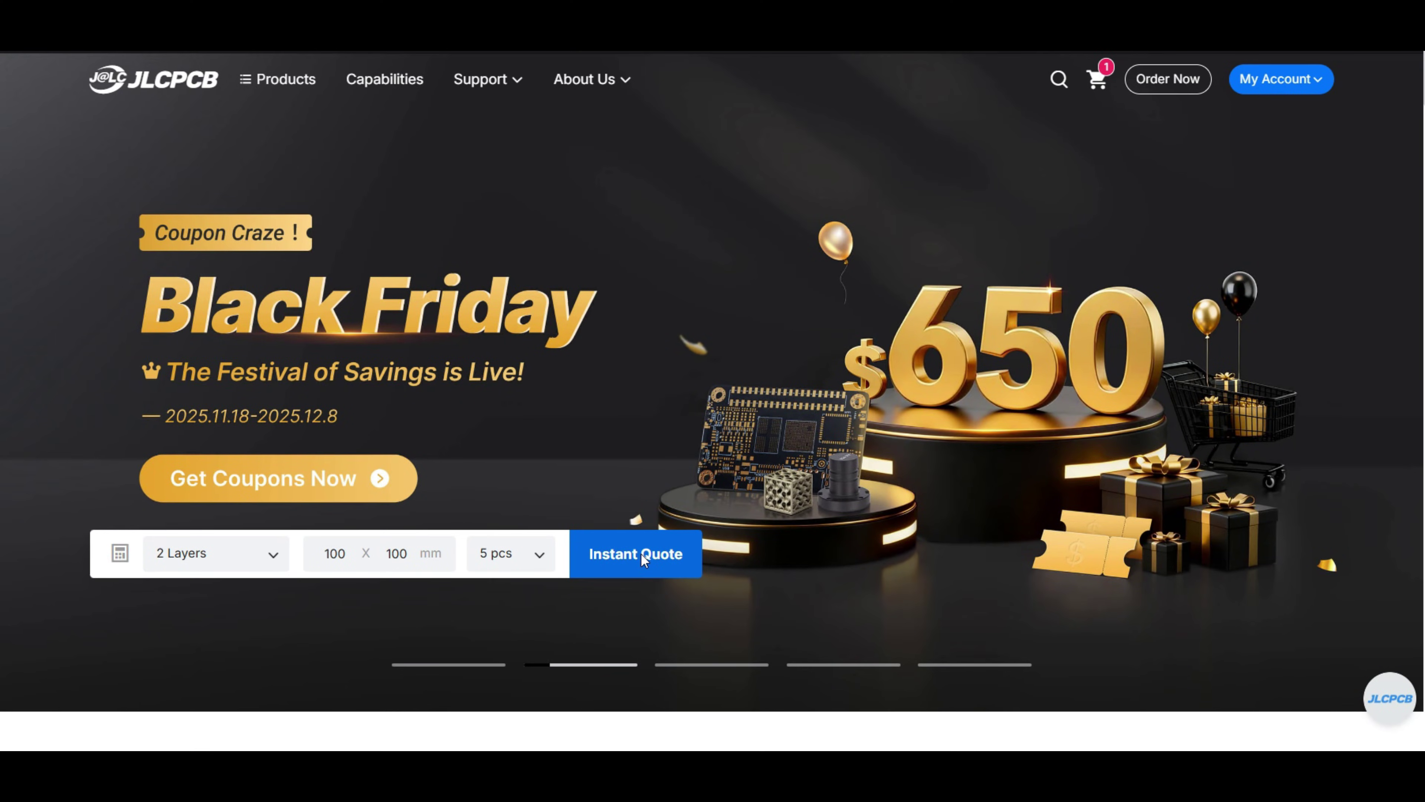
On the JLCPCB site, start an instant quote and upload GERBER.rar from the GERBER folder
{"action": "left_click", "coordinate": [641, 563]}
{"action": "left_click", "coordinate": [524, 370]}
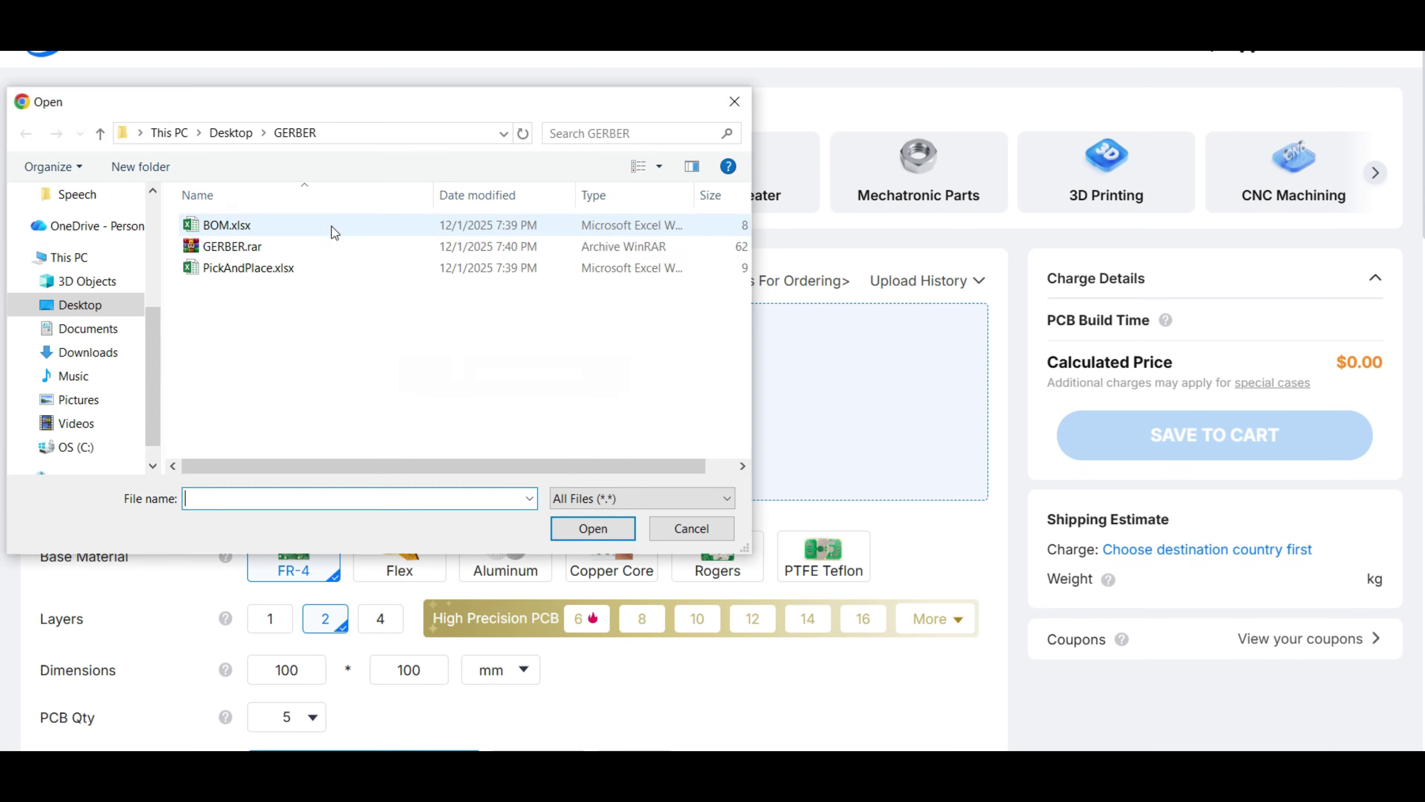
{"action": "double_click", "coordinate": [236, 249]}
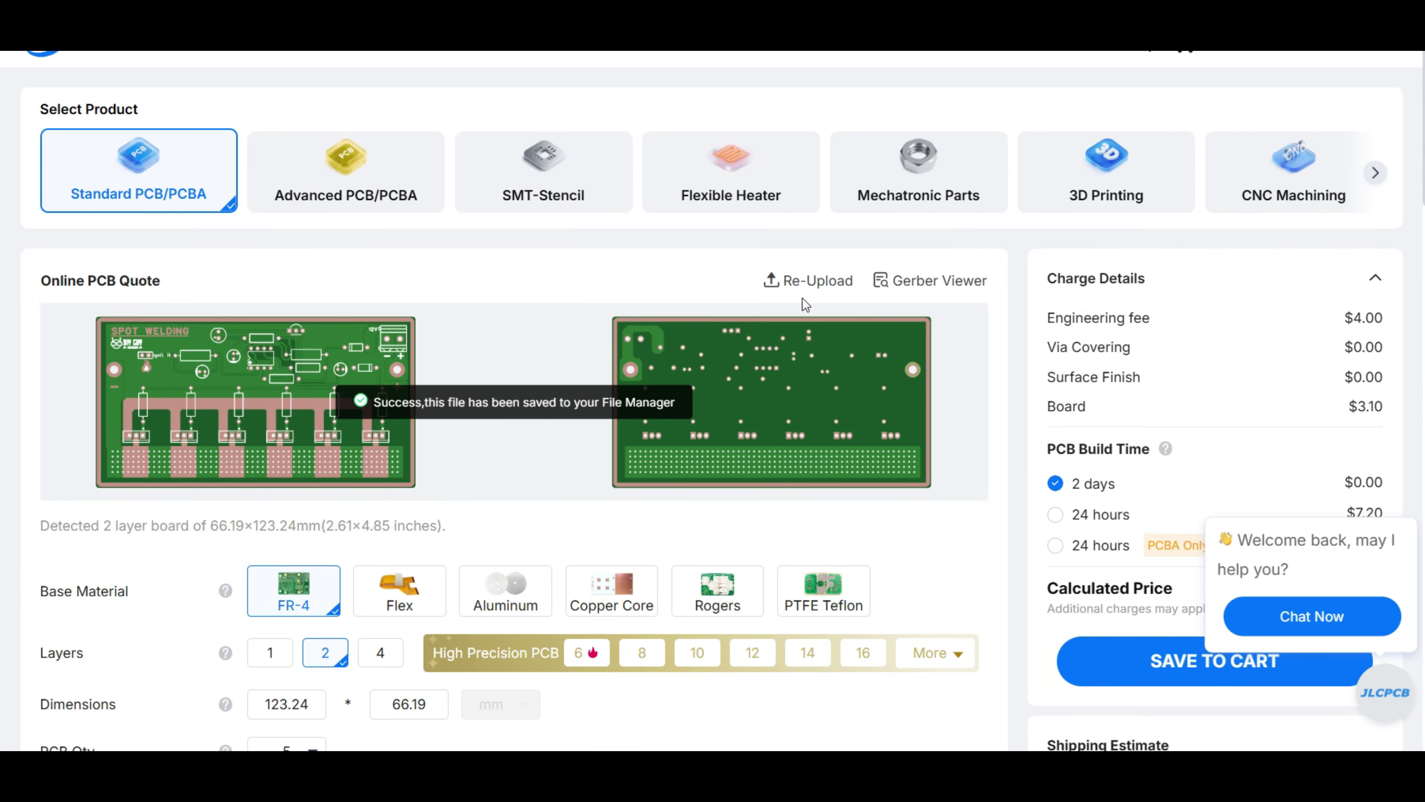
Set the PCB color to Black and the surface finish to ENIG, and review the updated board preview
{"action": "scroll", "coordinate": [994, 277], "scroll_direction": "down", "scroll_amount": 10}
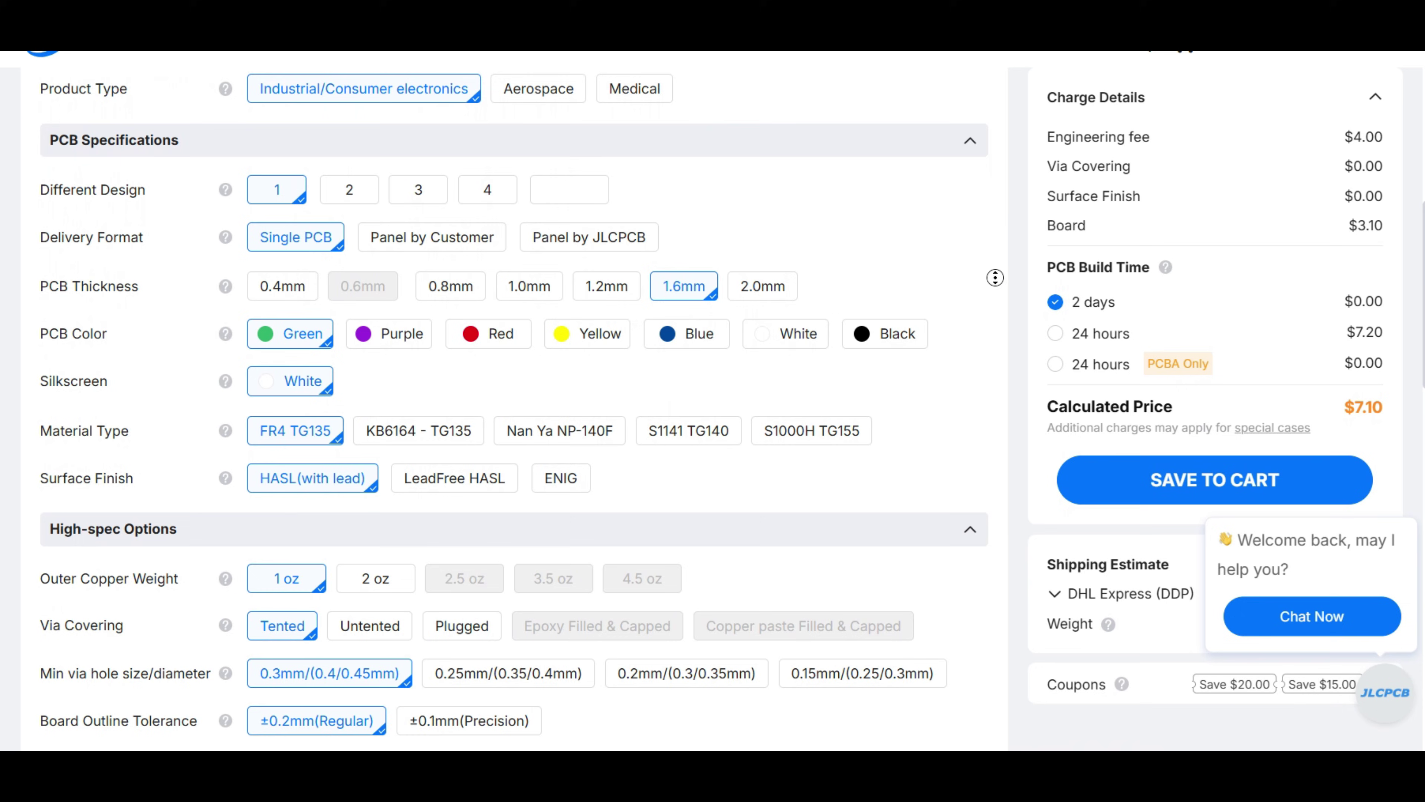
{"action": "scroll", "coordinate": [876, 309], "scroll_direction": "down", "scroll_amount": 1}
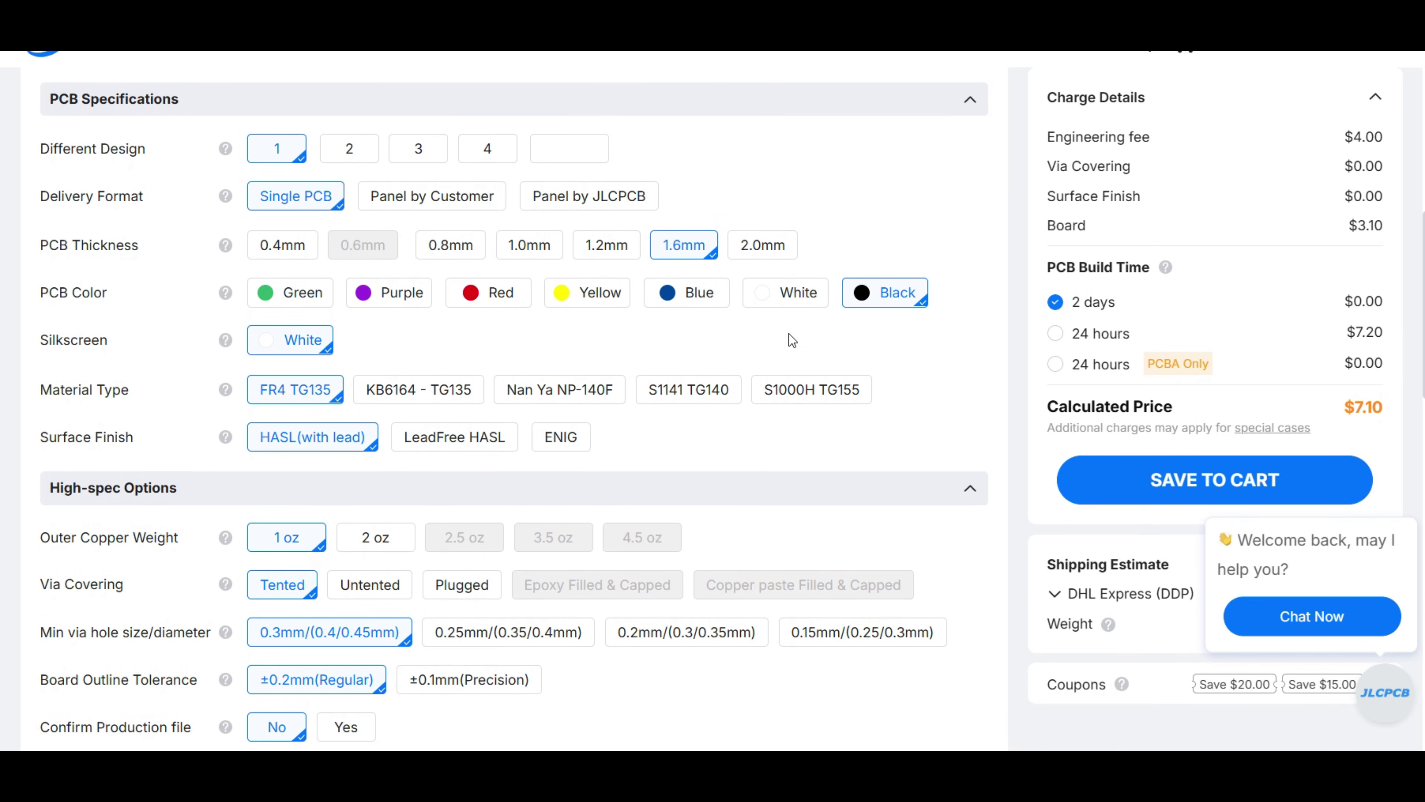
{"action": "left_click", "coordinate": [570, 436]}
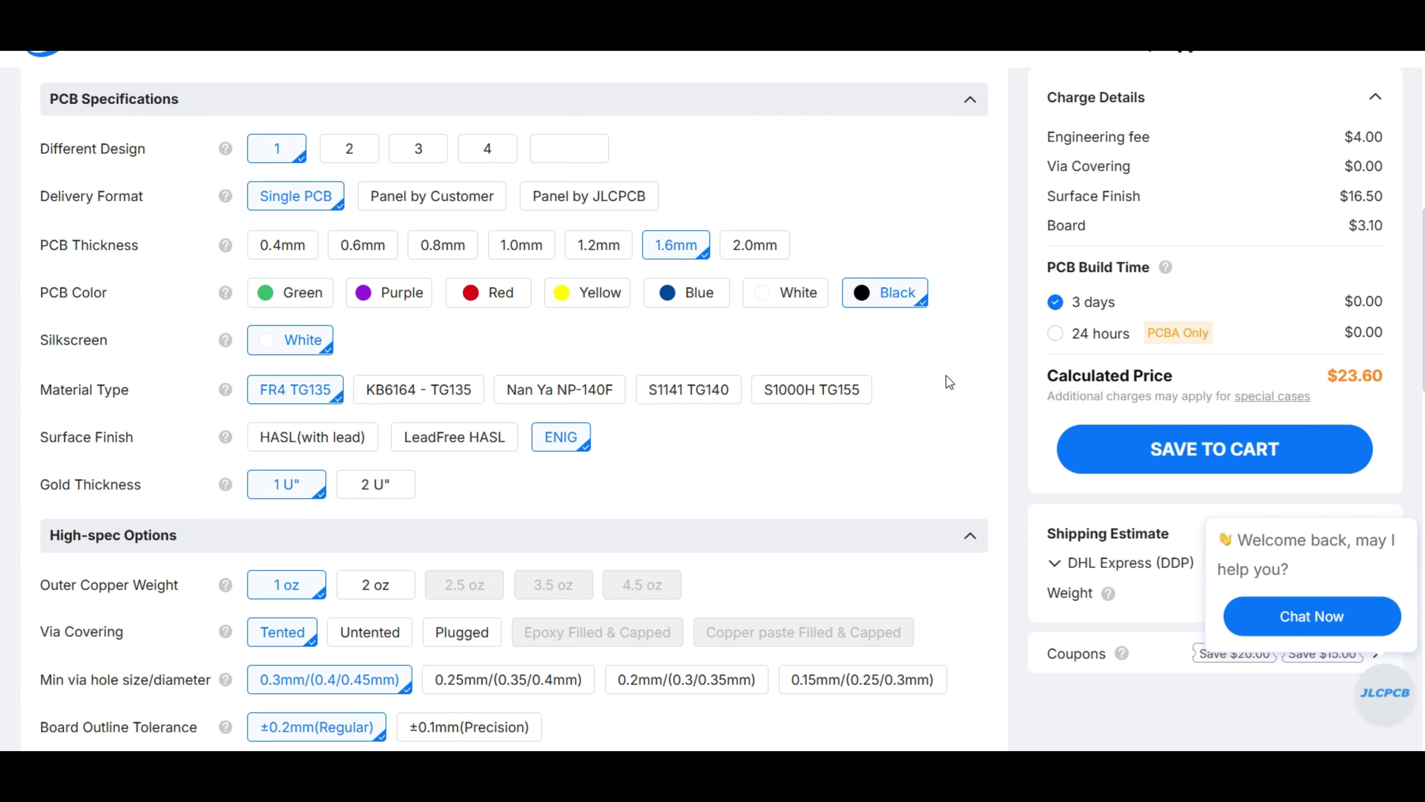
{"action": "scroll", "coordinate": [948, 382], "scroll_direction": "up", "scroll_amount": 10}
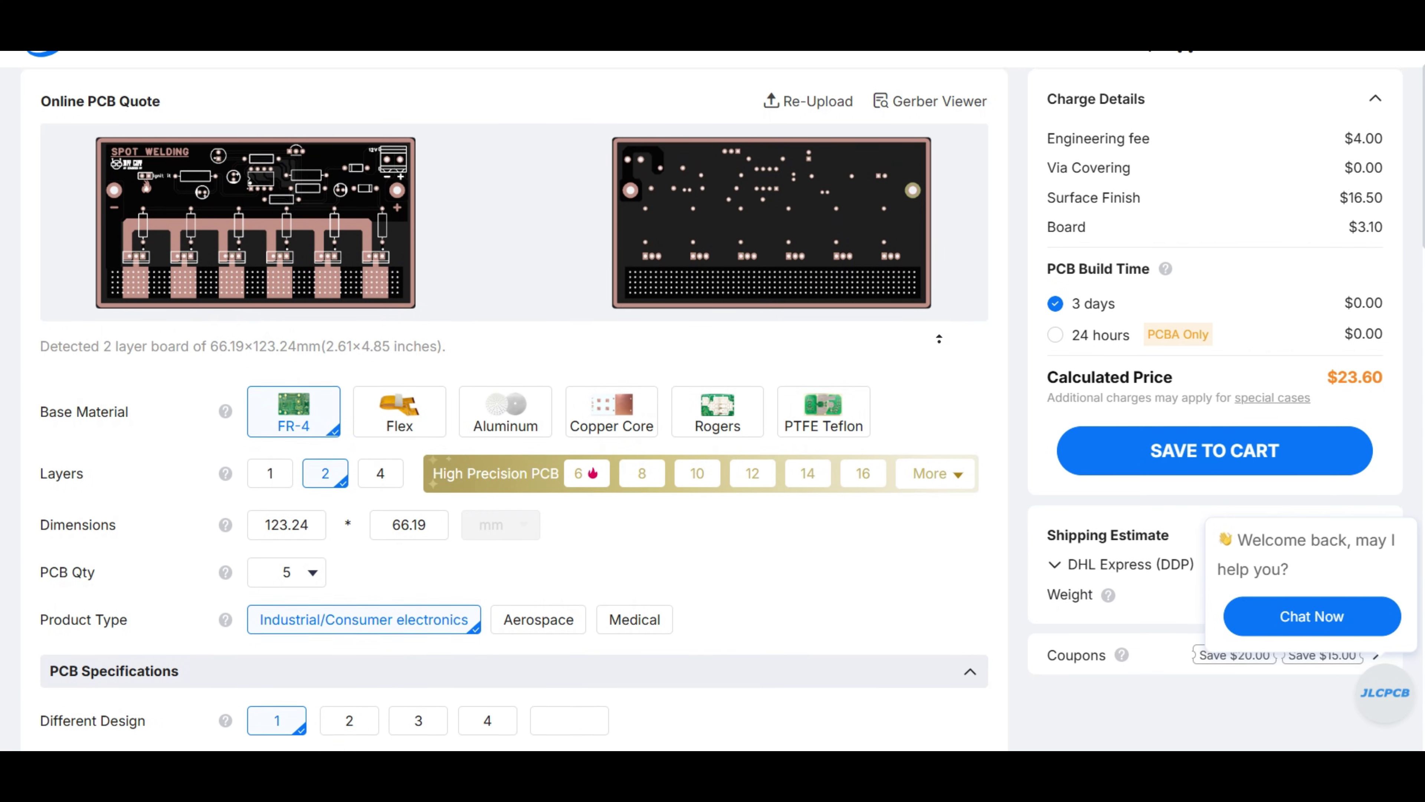
{"action": "scroll", "coordinate": [938, 339], "scroll_direction": "up", "scroll_amount": 3}
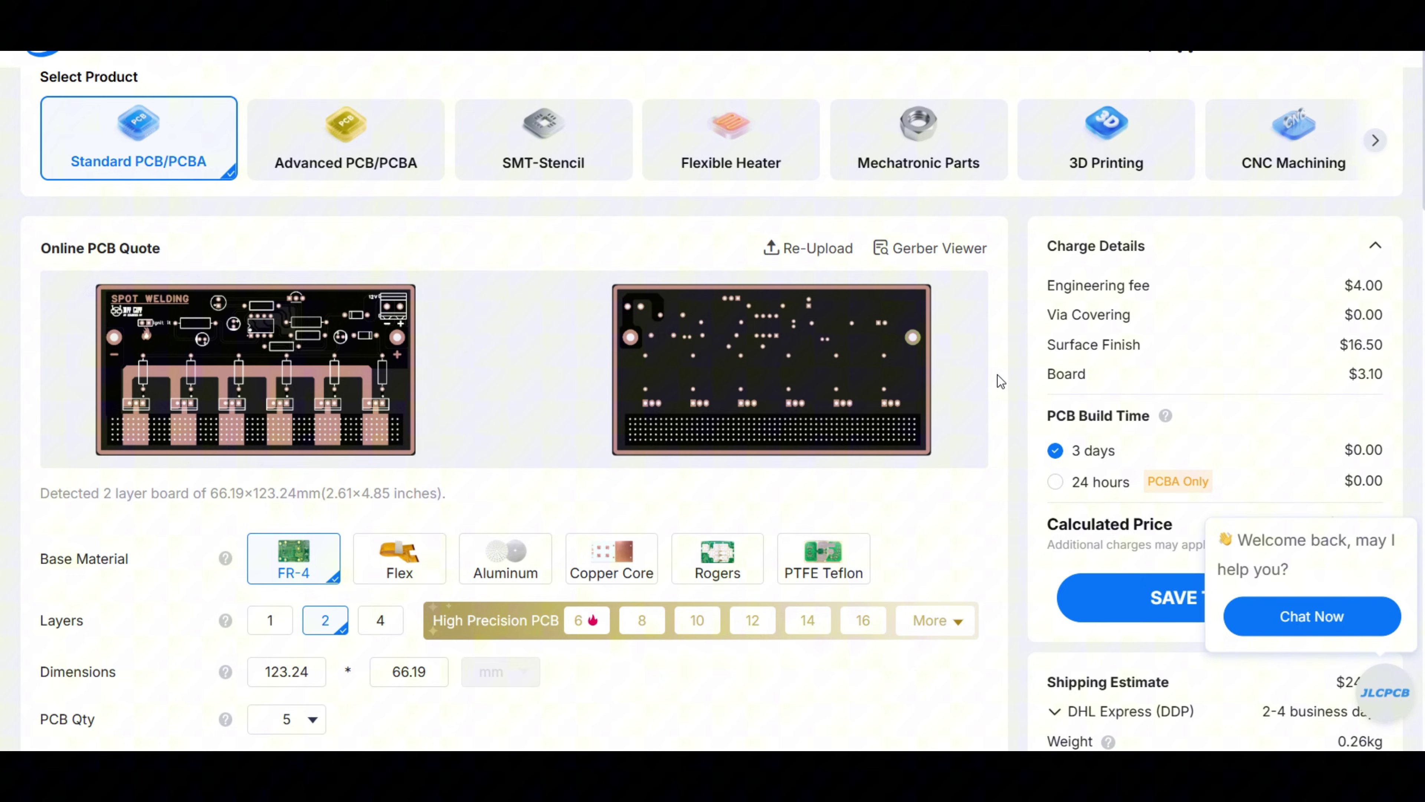